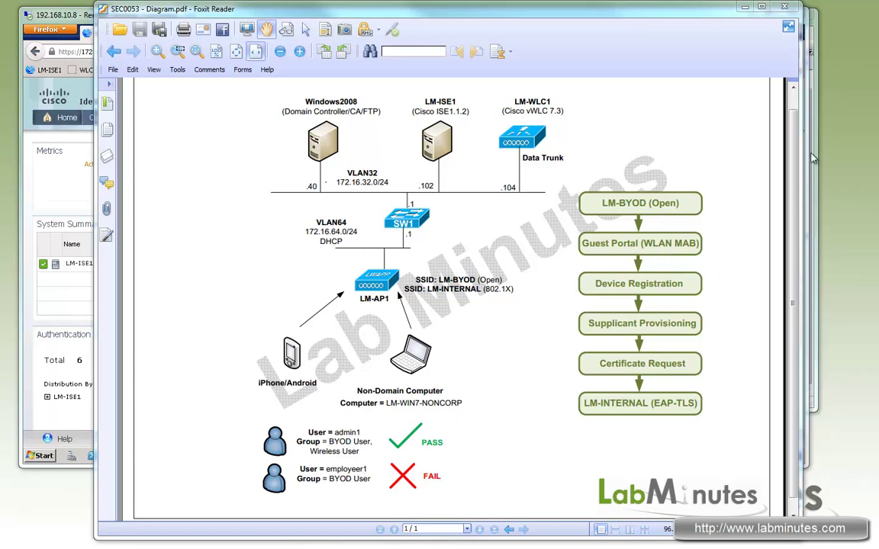
On the LM-WLC1 controller, open the LM-BYOD WLAN and set its status to Enabled.
left_click(76, 16)
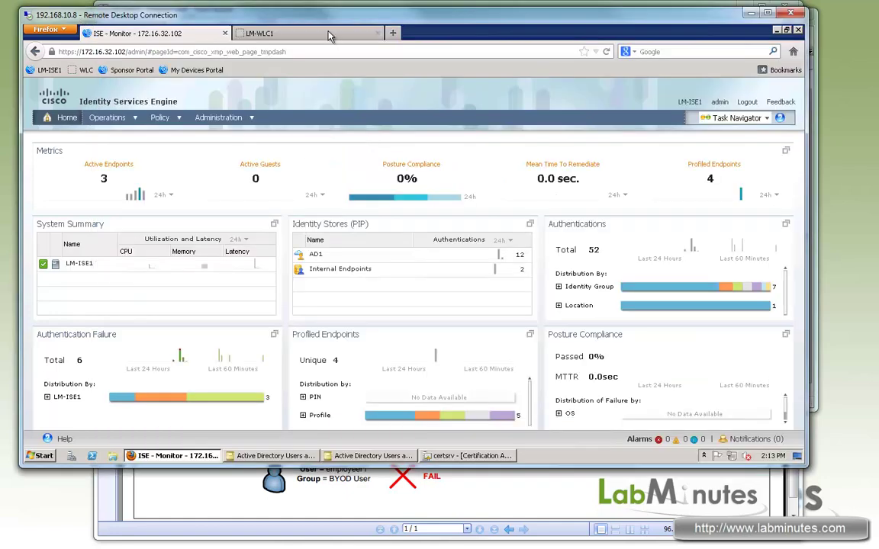
left_click(296, 31)
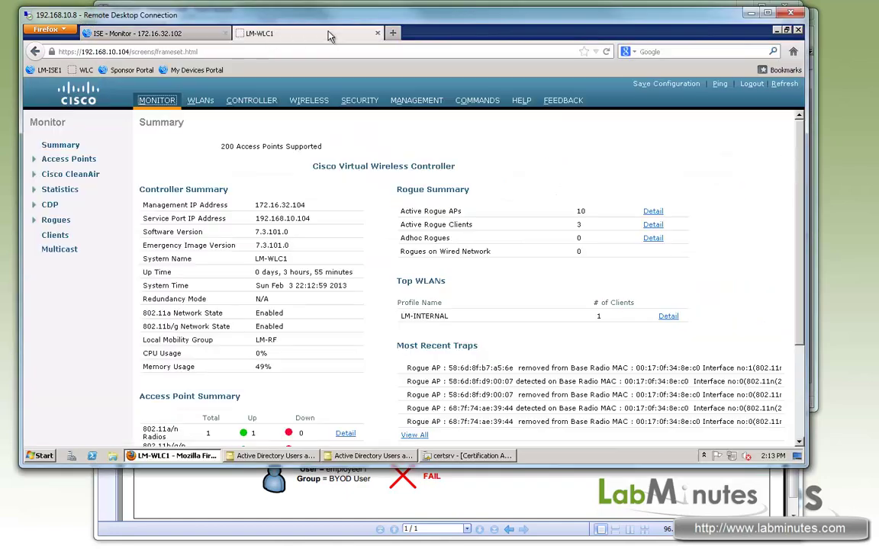
left_click(201, 100)
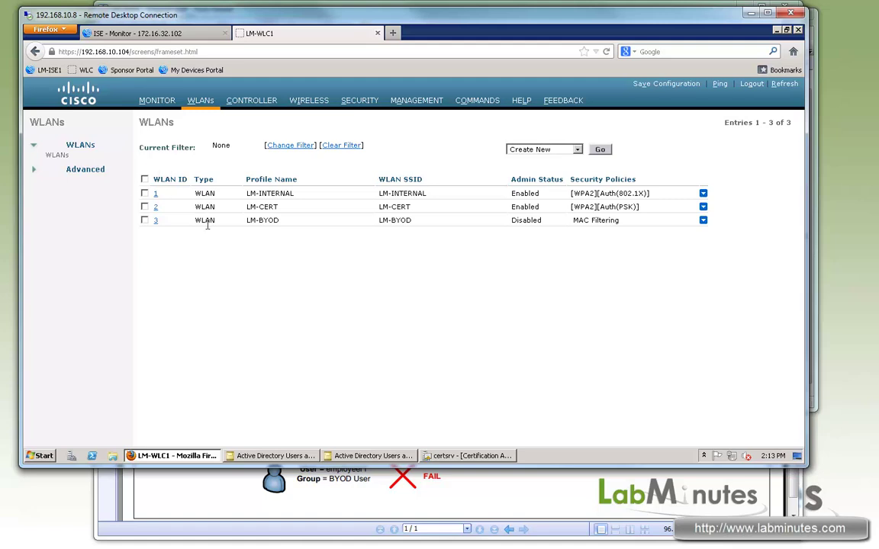
left_click_drag(258, 222, 249, 224)
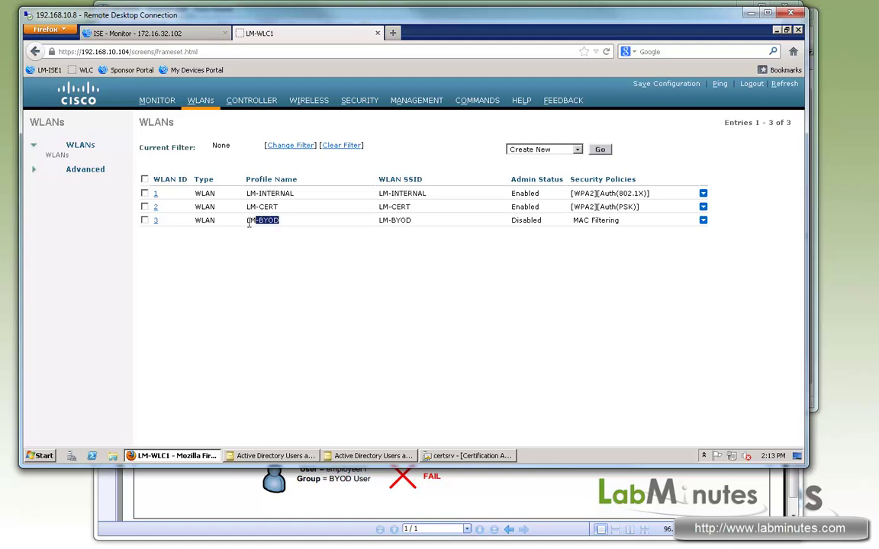
left_click(157, 222)
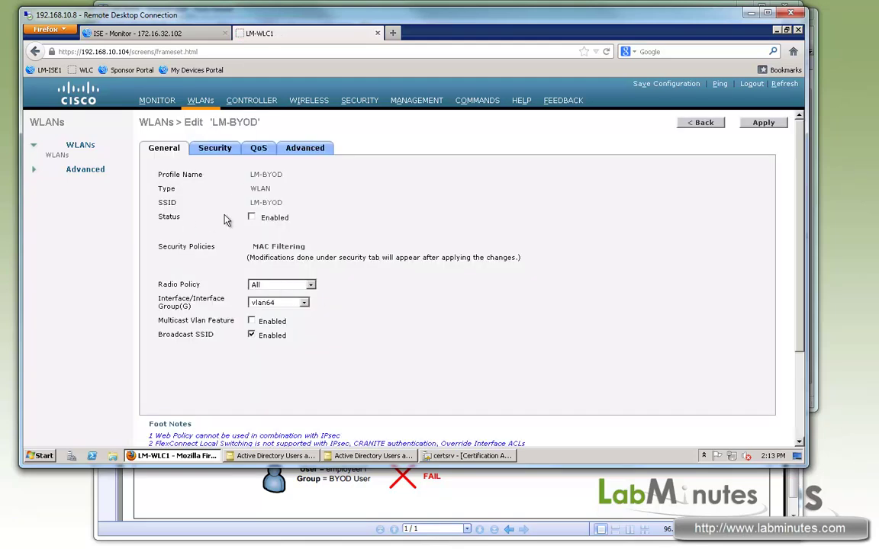
left_click(253, 219)
Review LM-BYOD's RADIUS servers, Allow AAA Override, Override Interface ACL and NAC State settings.
left_click(216, 149)
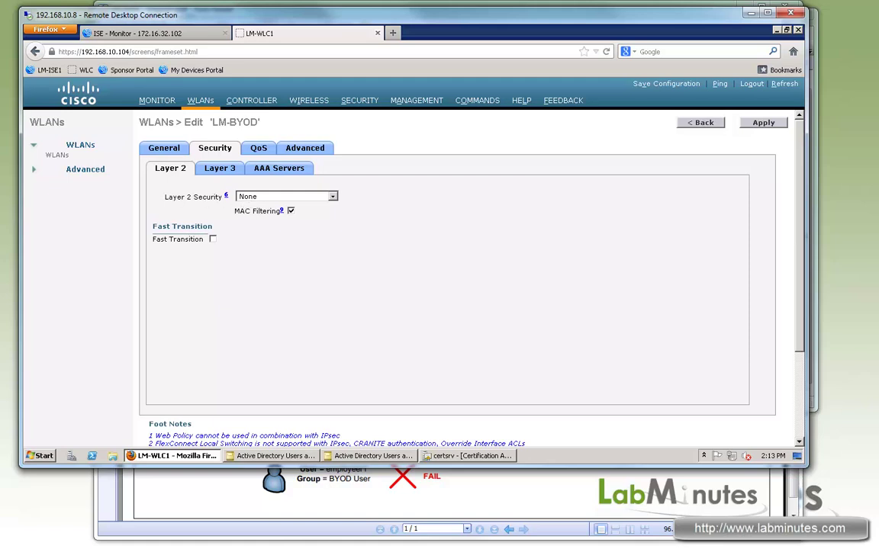
left_click(276, 171)
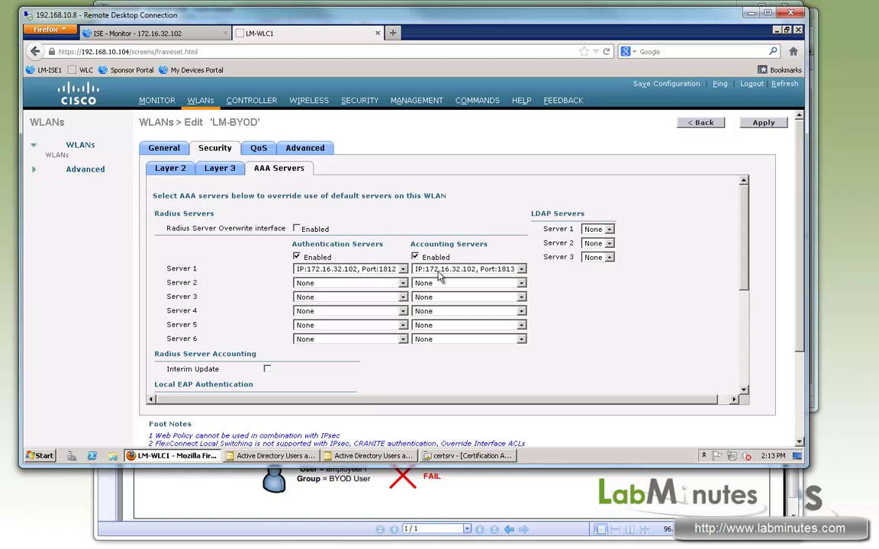
left_click(304, 148)
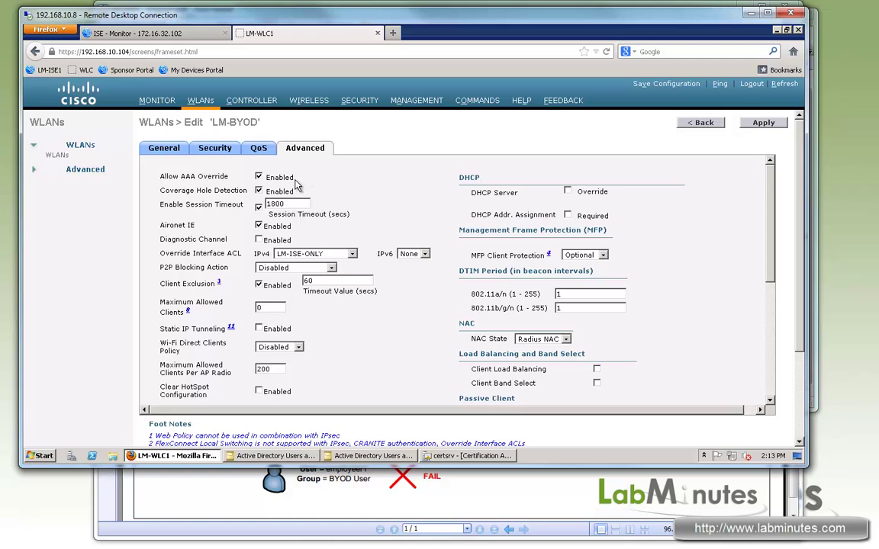
left_click_drag(218, 177, 149, 158)
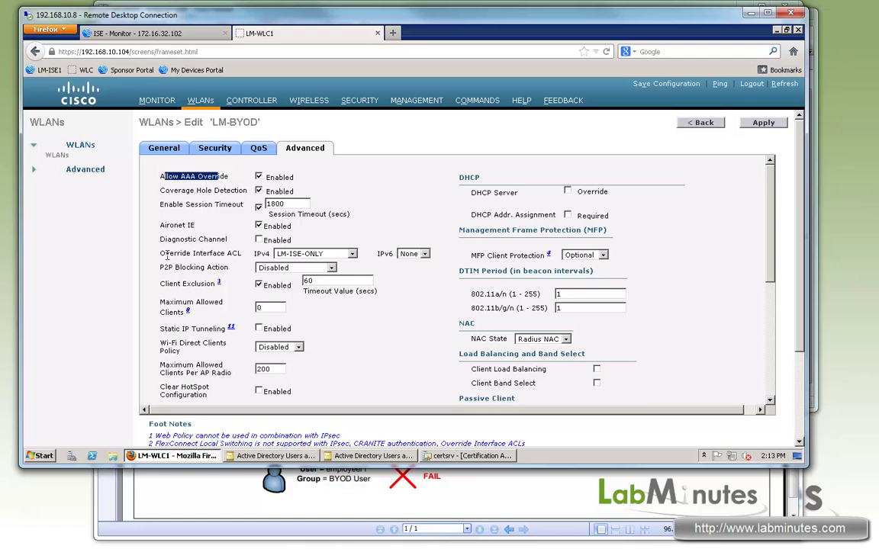
left_click_drag(231, 253, 170, 258)
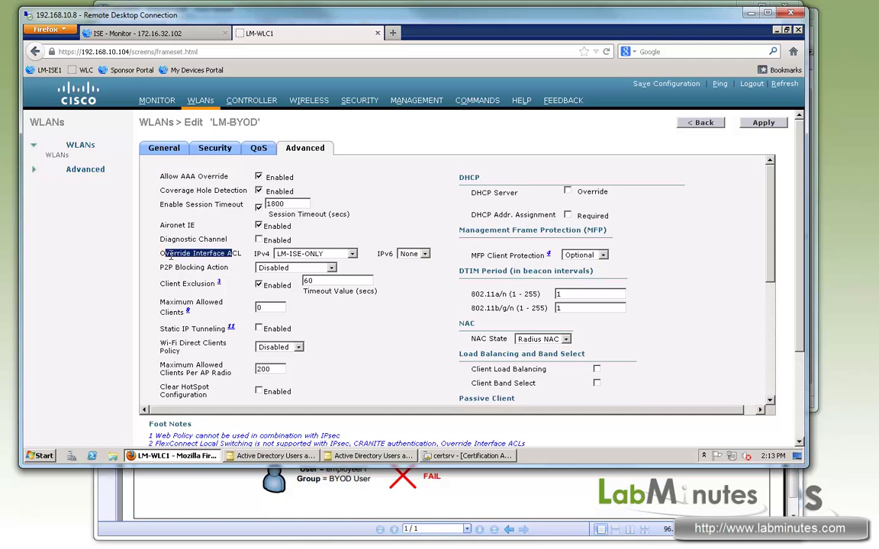
left_click_drag(175, 257, 160, 255)
left_click_drag(475, 340, 501, 347)
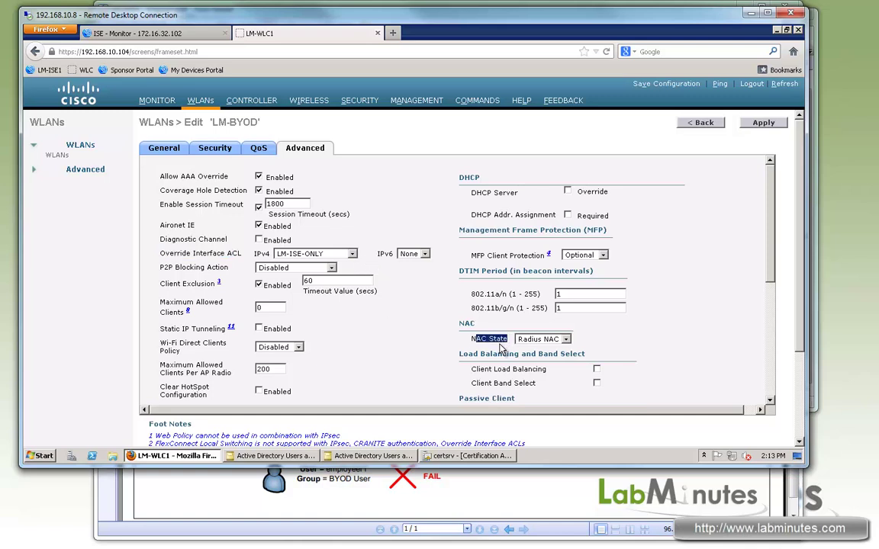
Apply the LM-BYOD WLAN changes and save the controller configuration to flash.
left_click(765, 124)
left_click(667, 84)
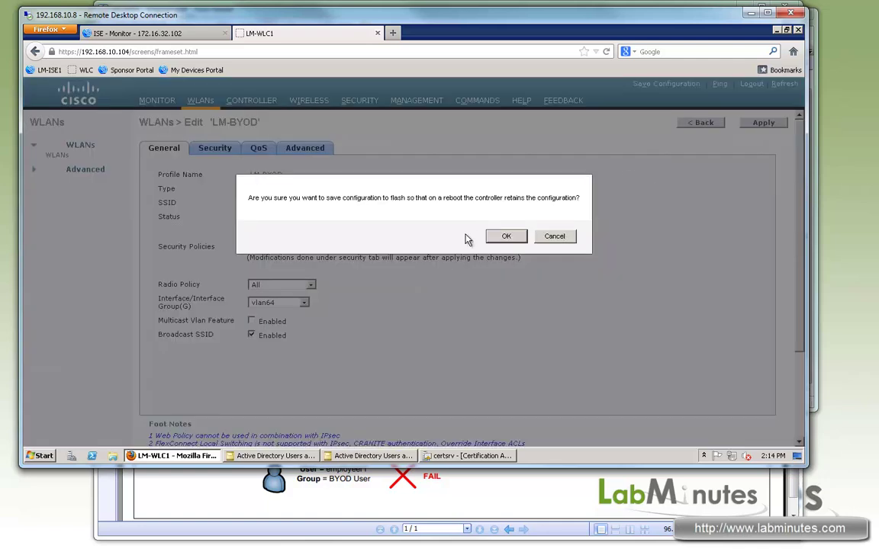
left_click(507, 236)
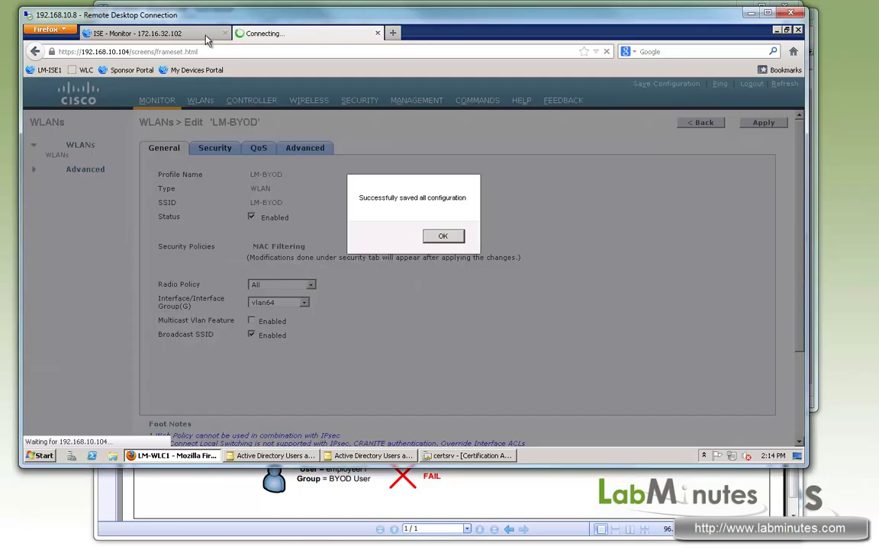
Acknowledge the controller's successful save message and switch back to the ISE dashboard.
left_click(185, 33)
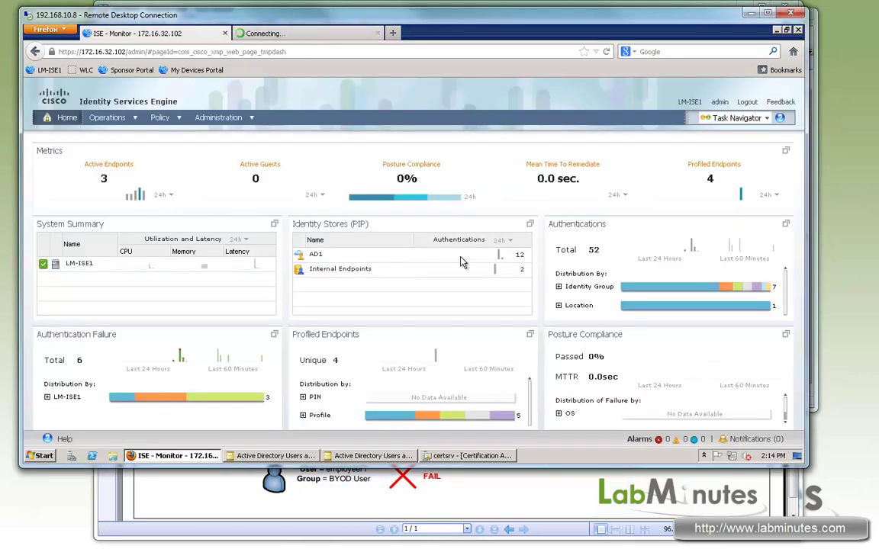
left_click(306, 33)
left_click(454, 231)
left_click(151, 39)
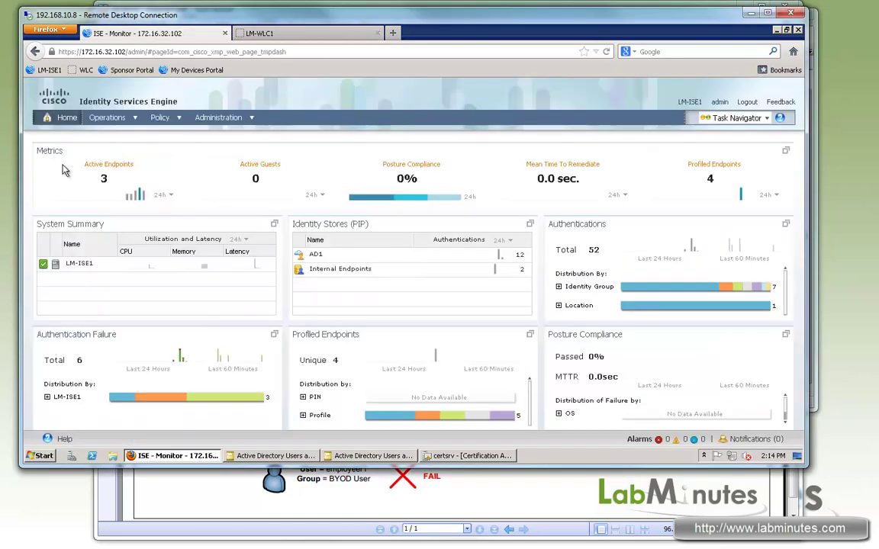
Open the Authentication policy and expand LM-WIRELESS-DOT1X to show its LM_CERT_AD_LOCAL identity source.
mouse_move(160, 122)
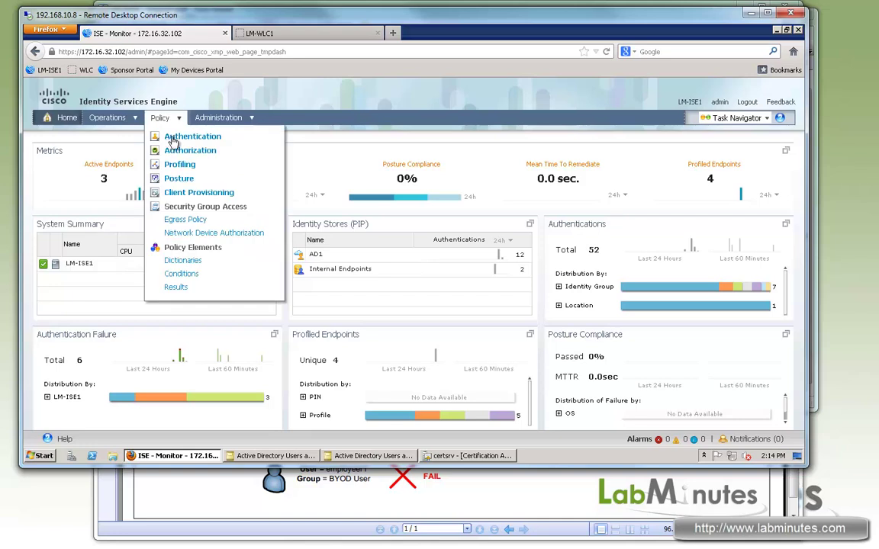
left_click(172, 137)
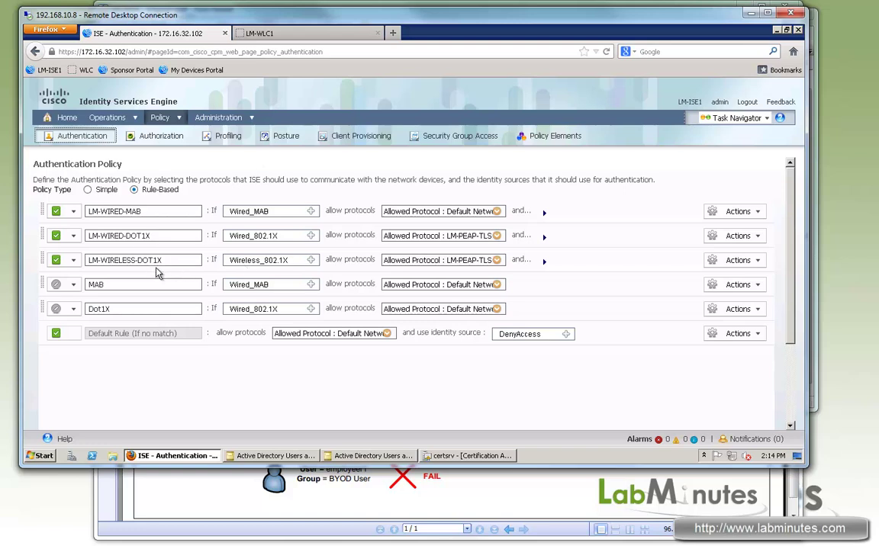
left_click_drag(111, 262, 168, 260)
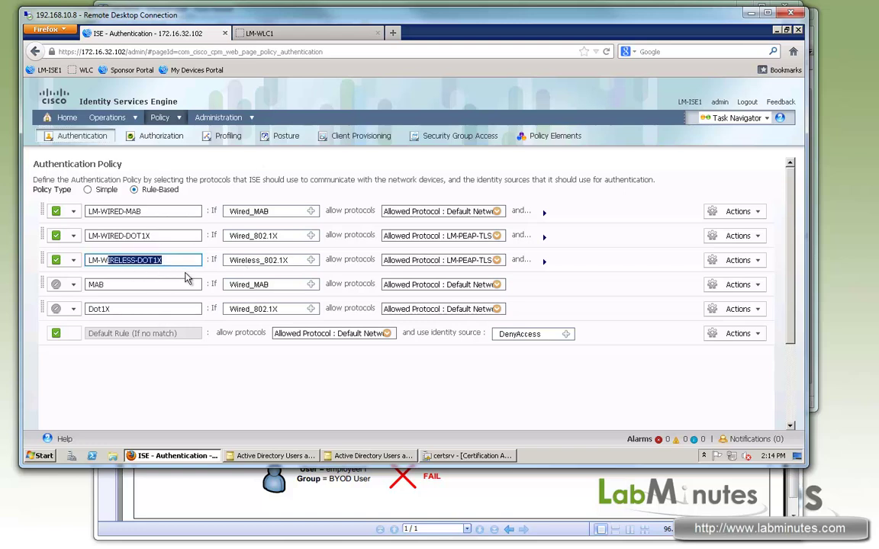
left_click(544, 261)
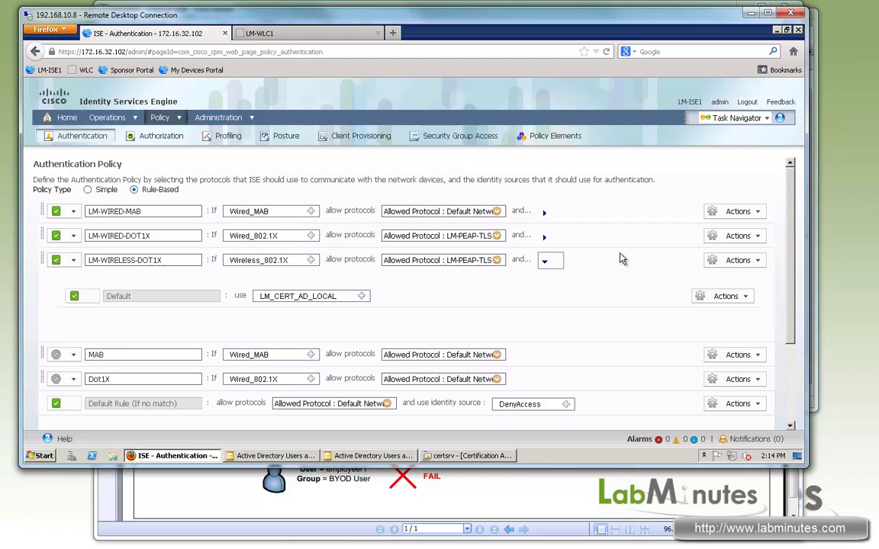
Duplicate LM-WIRED-MAB as a new LM-WLAN-MAB rule with the Wireless_MAB condition.
left_click(736, 212)
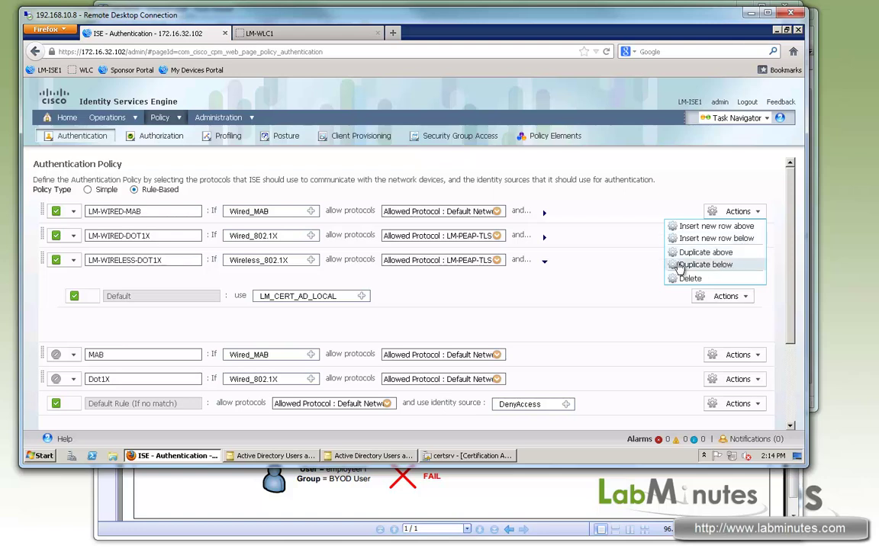
left_click(705, 264)
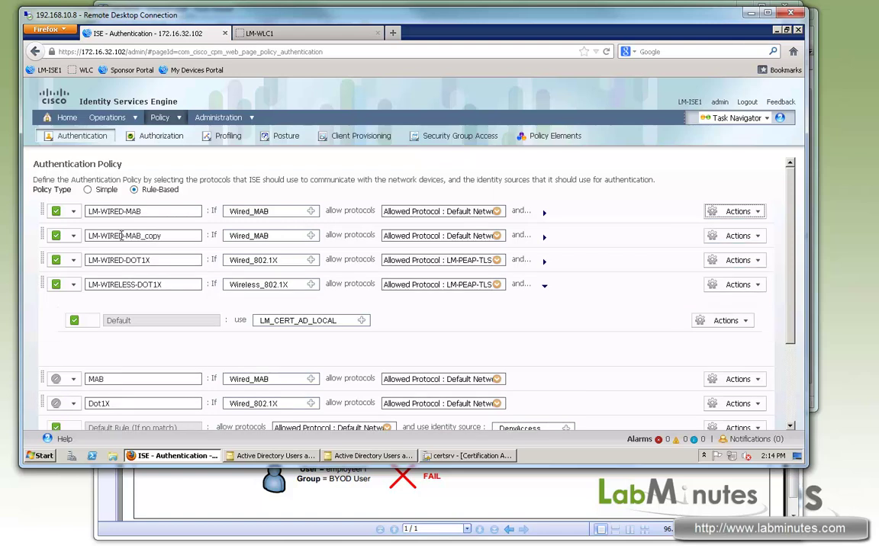
left_click_drag(101, 236, 197, 236)
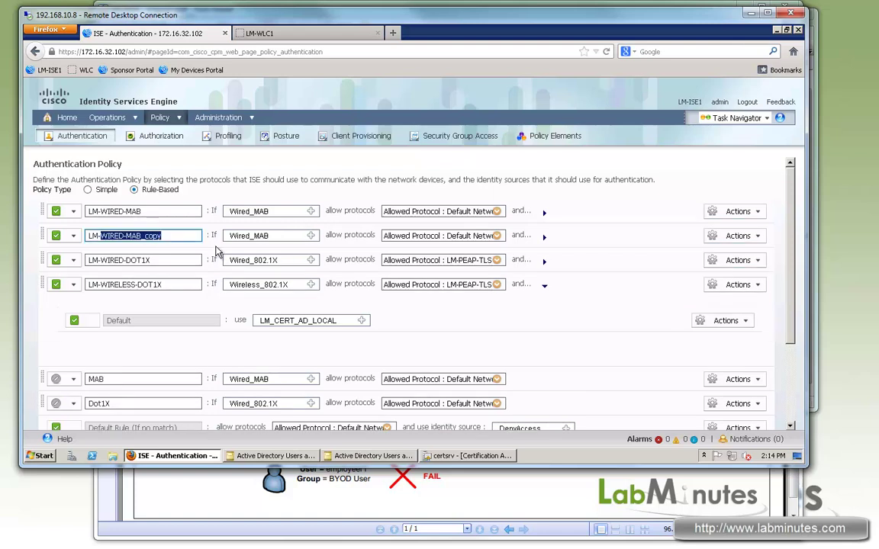
type("WLAN-MAB")
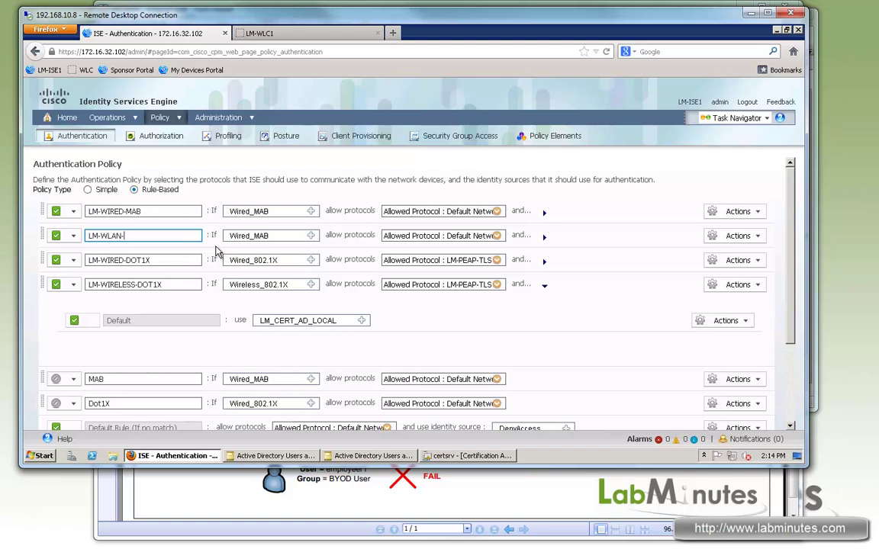
left_click(310, 236)
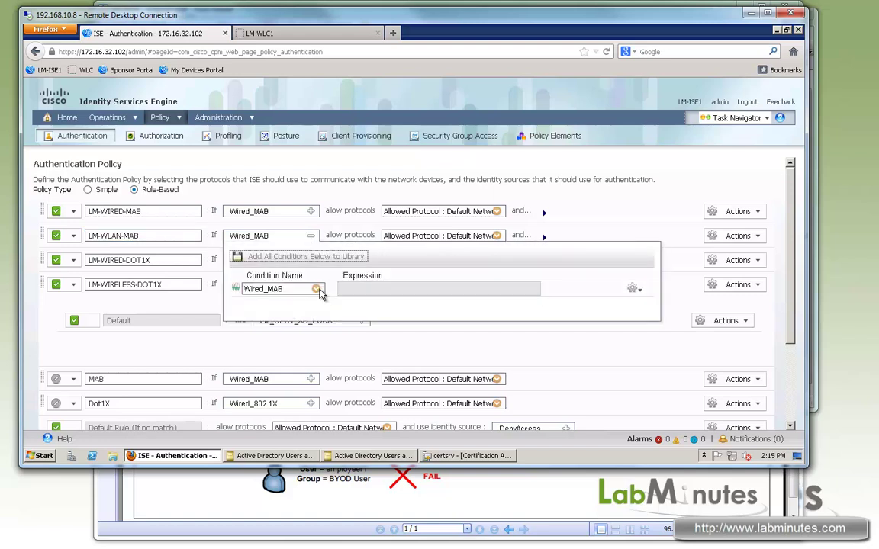
left_click(314, 289)
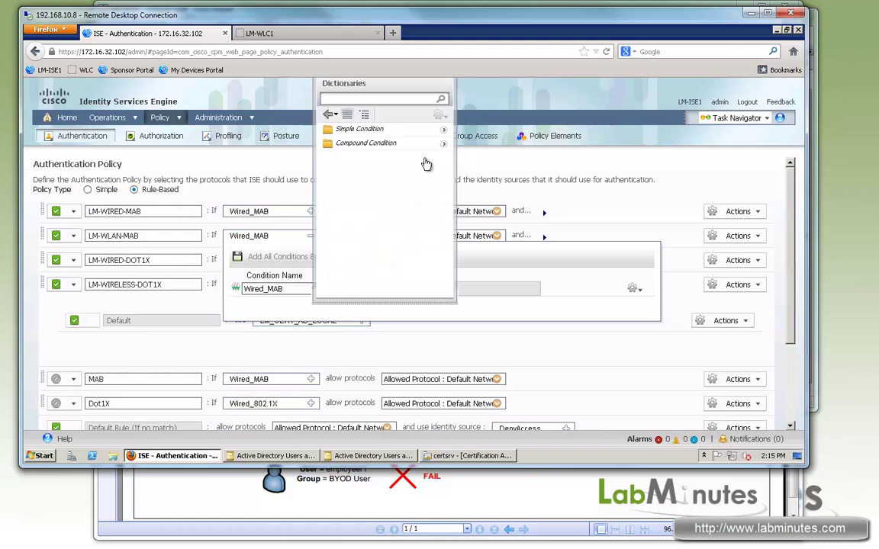
left_click(374, 147)
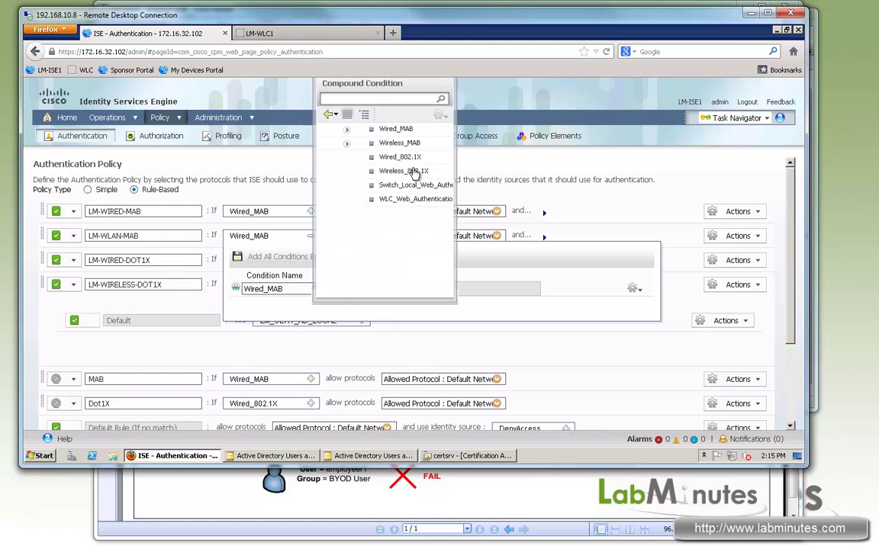
left_click(355, 144)
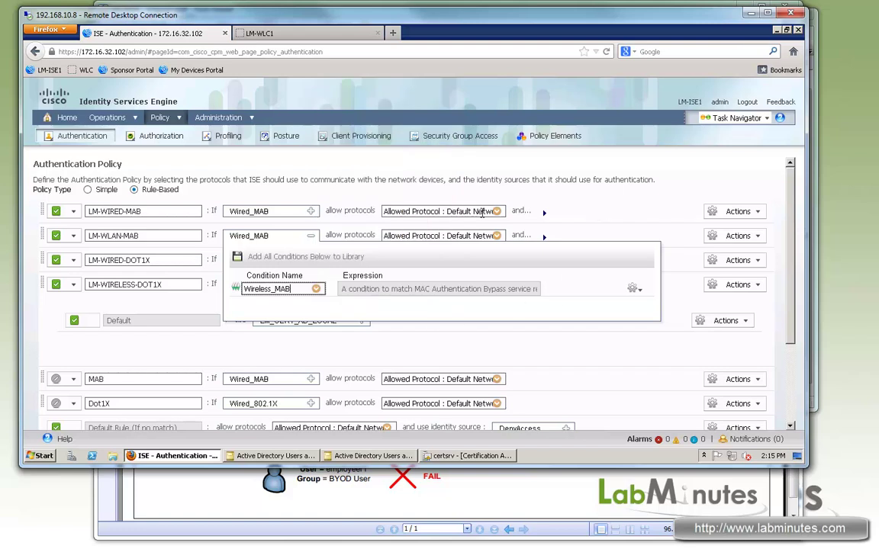
Review the rule's protocols and Internal Endpoints identity source options, then save the authentication policy.
left_click(498, 237)
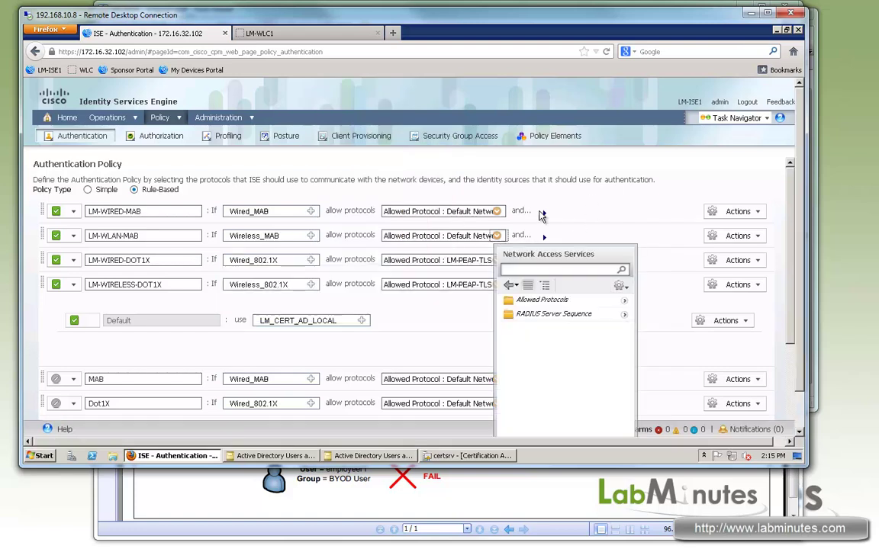
left_click(543, 243)
left_click(546, 239)
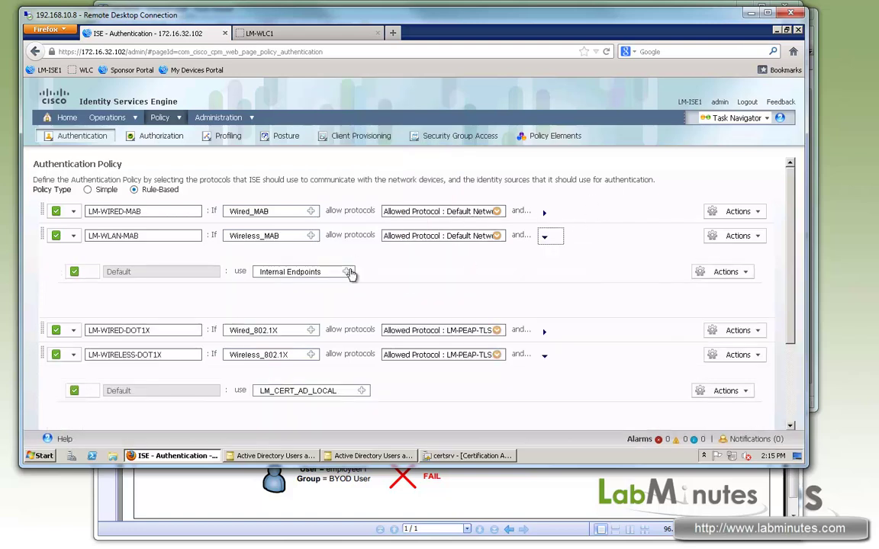
left_click(347, 273)
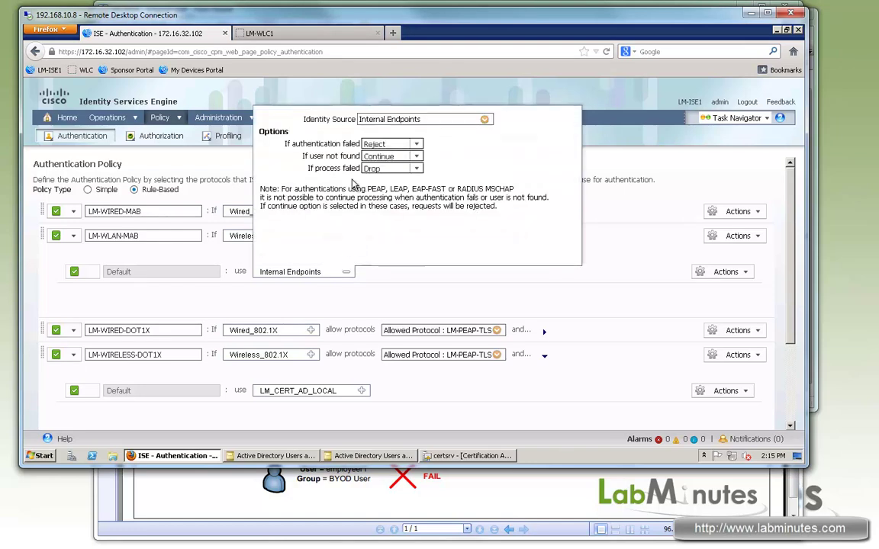
left_click_drag(352, 155, 307, 156)
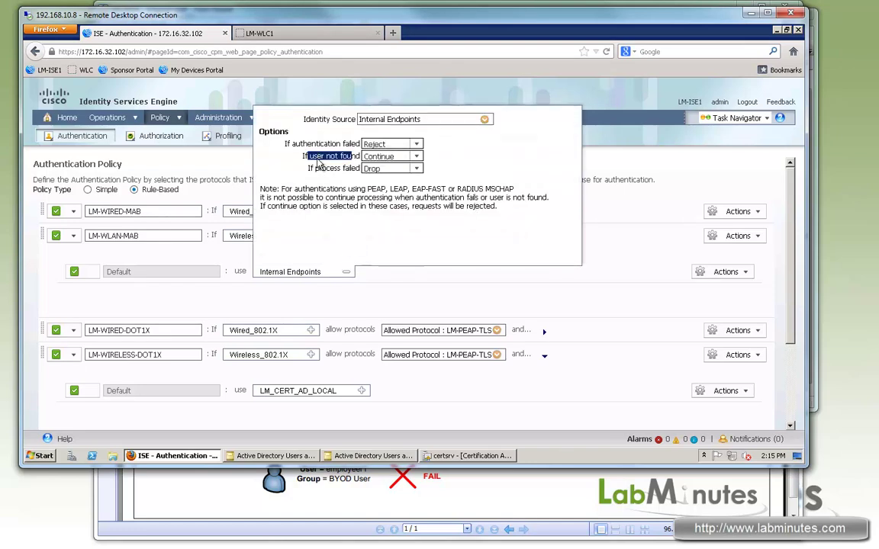
left_click(624, 203)
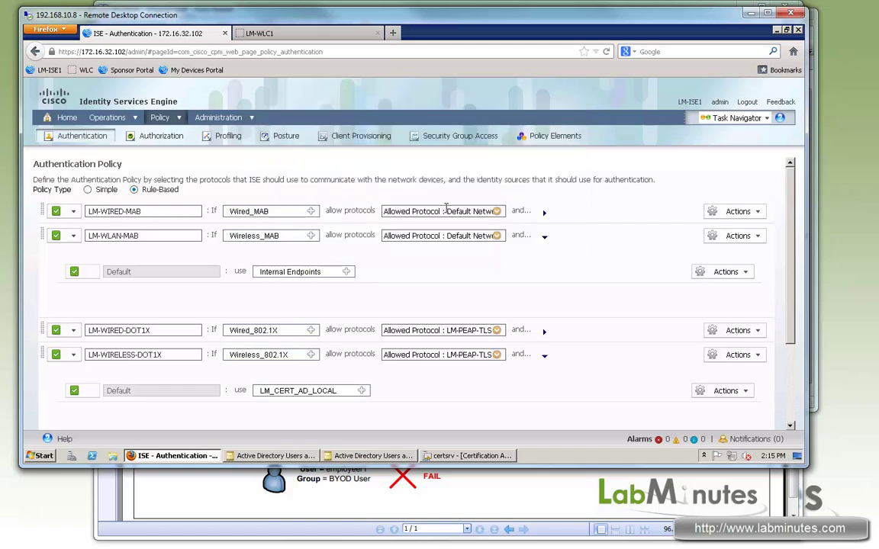
scroll(51, 427, "down", 3)
left_click(49, 425)
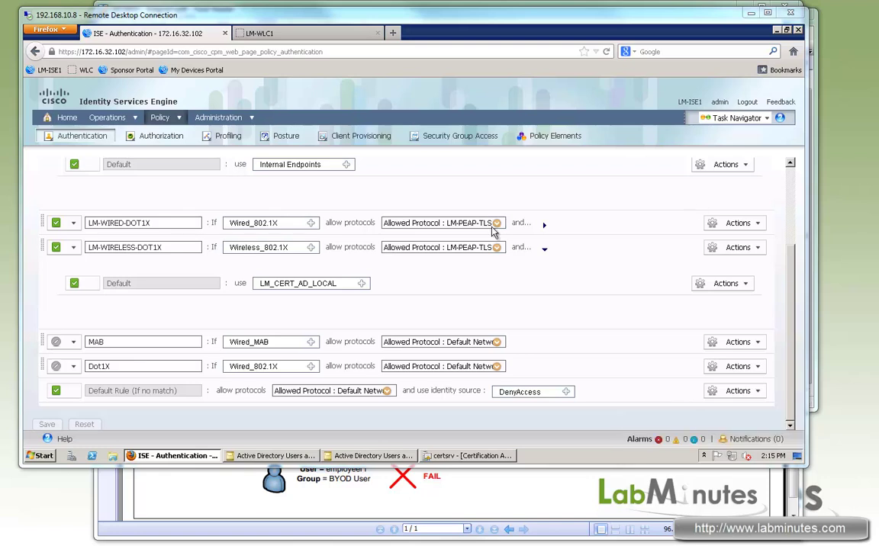
Open the authorization Compound Conditions list in a new tab.
left_click(159, 137)
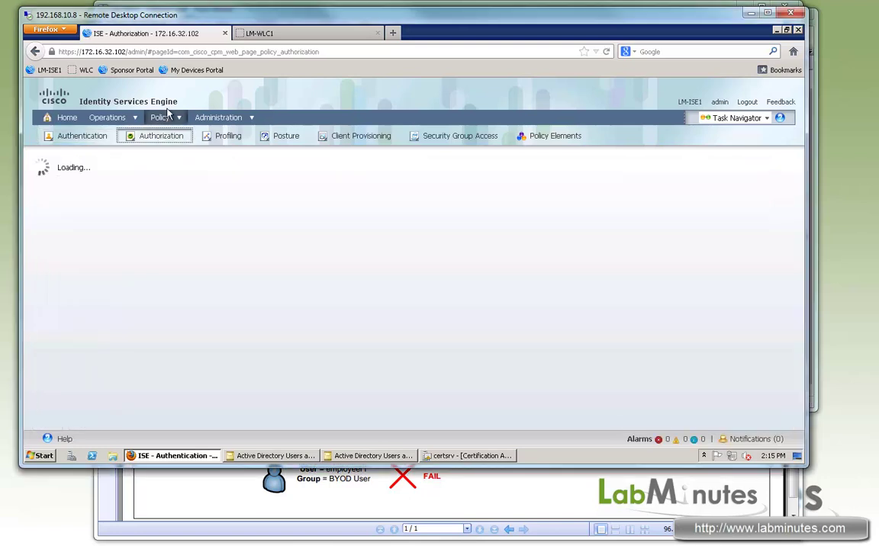
mouse_move(178, 117)
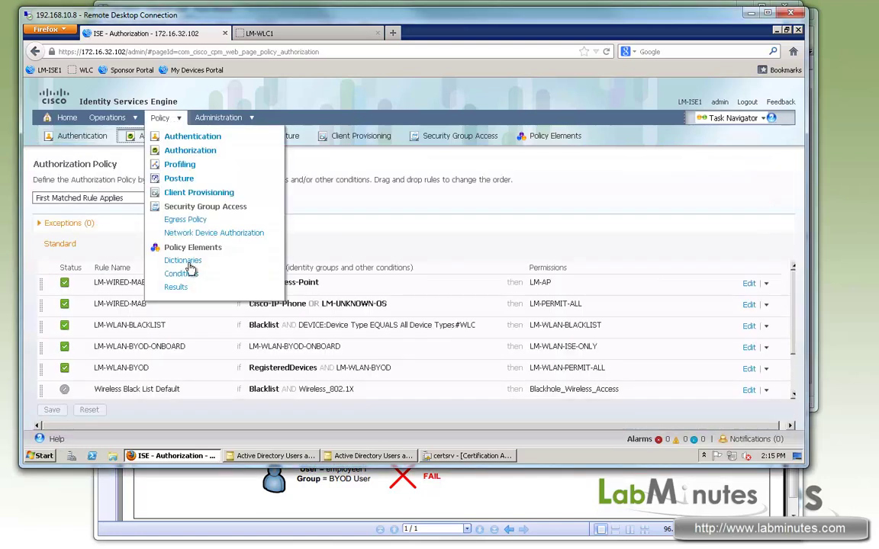
right_click(183, 273)
left_click(260, 290)
left_click(281, 34)
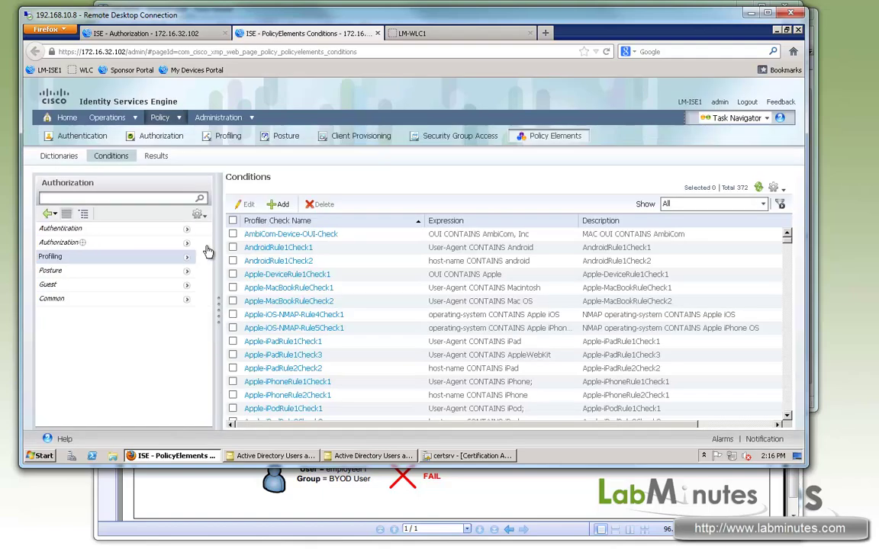
left_click(186, 243)
left_click(89, 243)
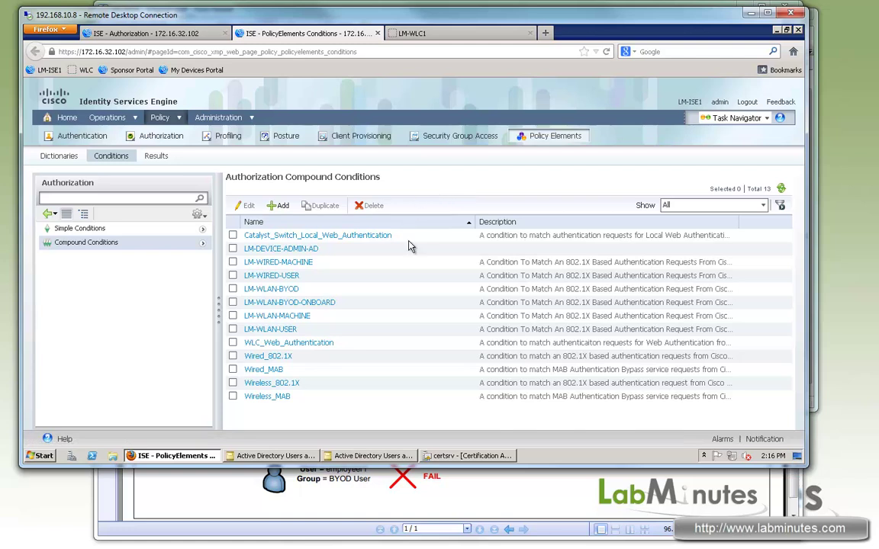
Duplicate the Wireless_MAB condition and rename the copy LM-WLAN-BYOD-CWA.
left_click(232, 396)
left_click(321, 206)
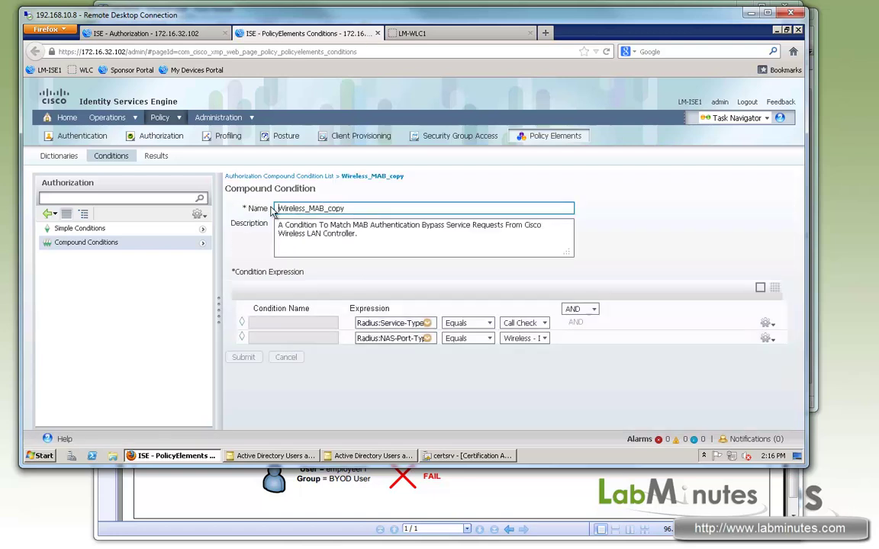
left_click_drag(344, 208, 303, 209)
key("ctrl+a")
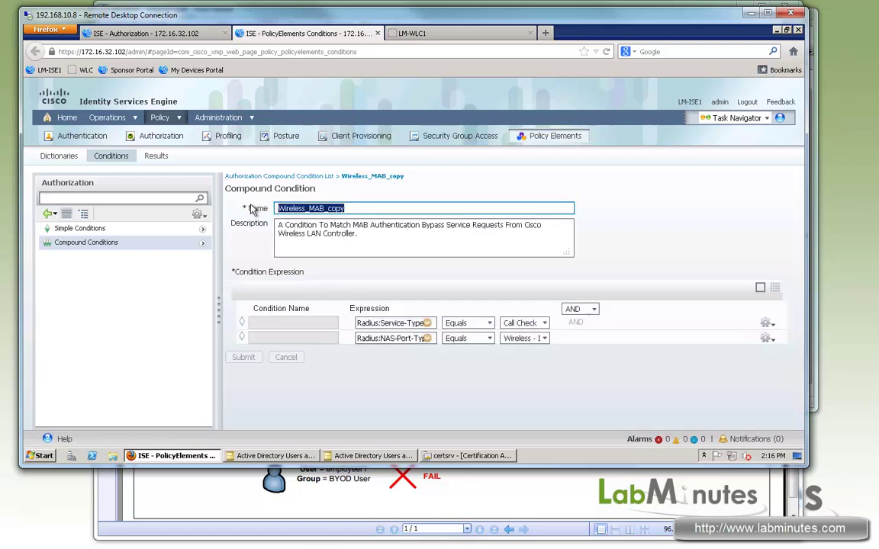
type("LM-WLAN-BYOD-CWA")
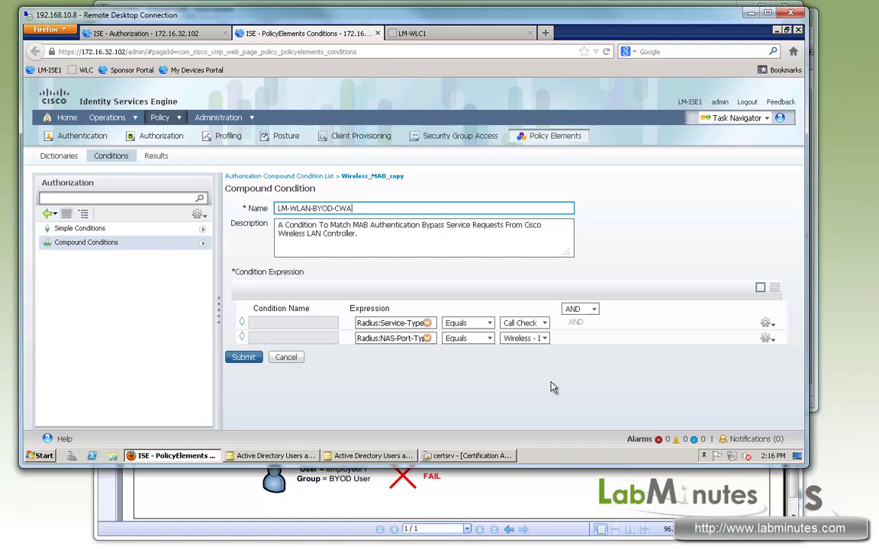
Add a new condition row using the Airespace WLAN ID attribute.
left_click(769, 340)
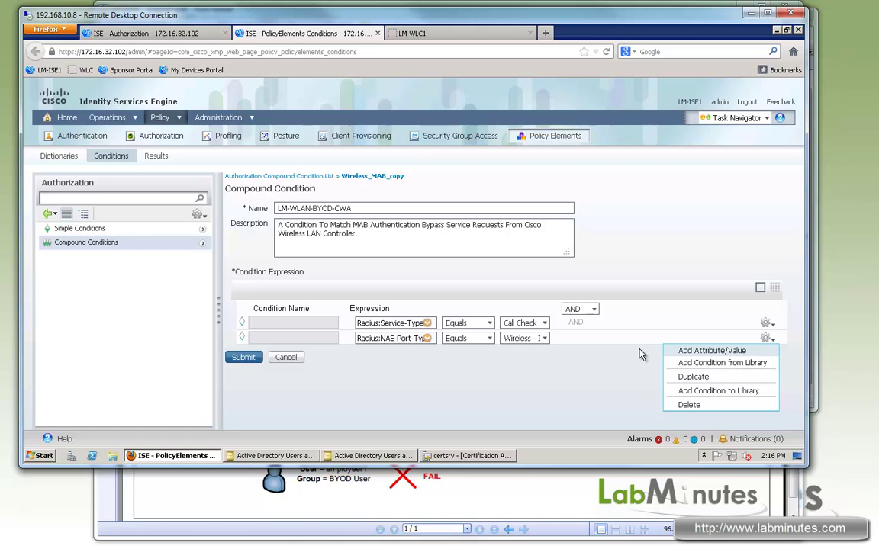
left_click(712, 350)
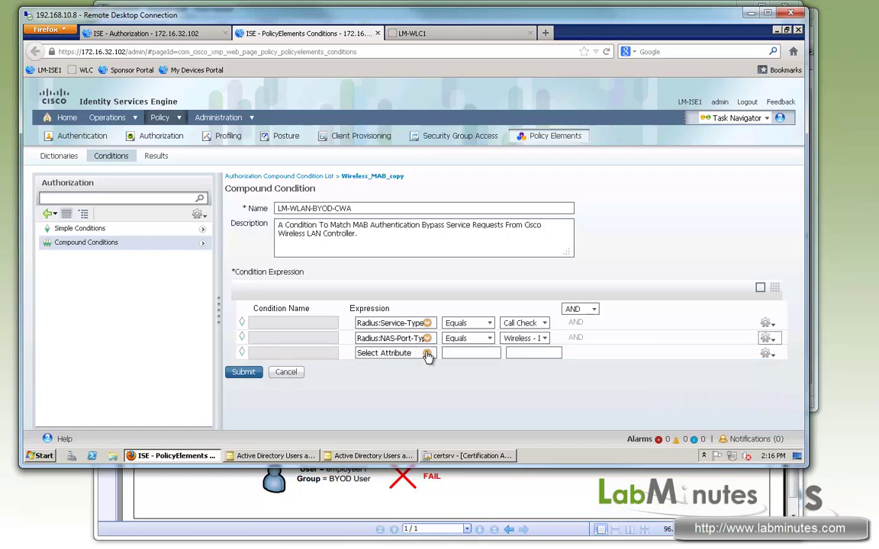
left_click(426, 353)
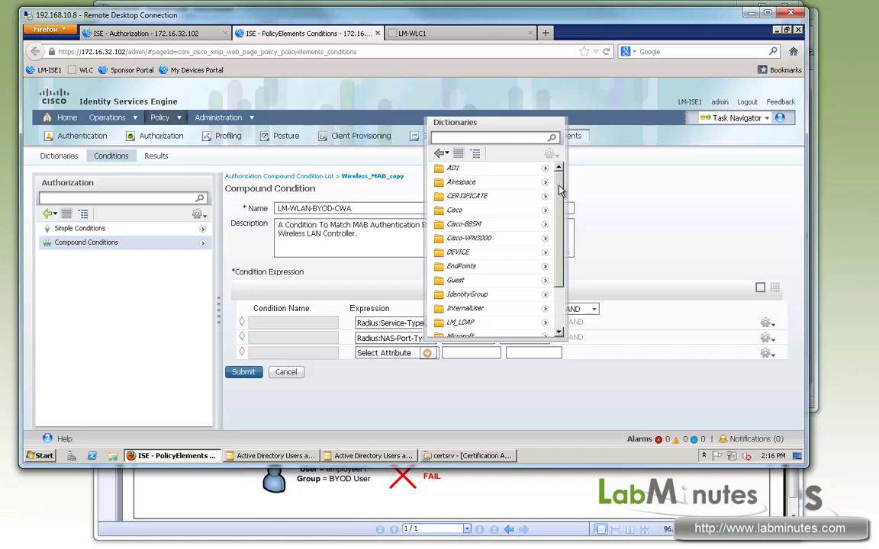
scroll(561, 190, "down", 3)
scroll(552, 195, "up", 3)
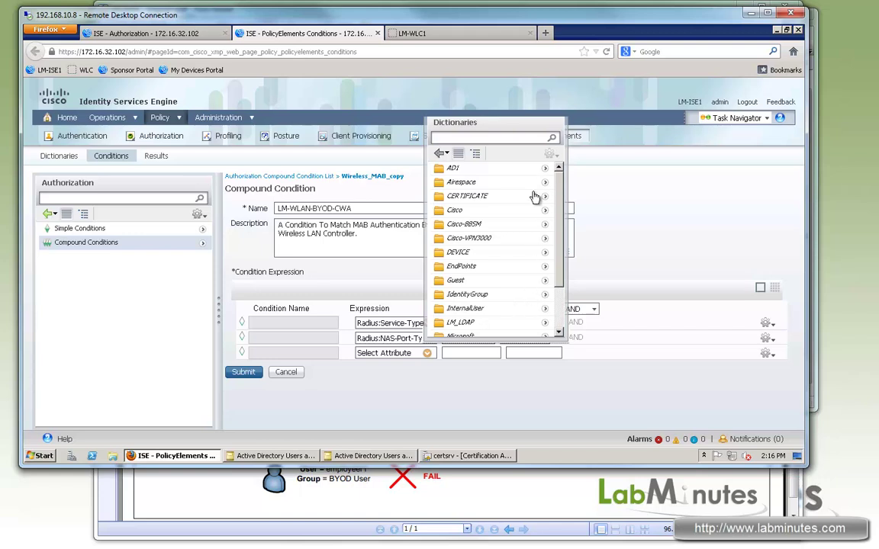
left_click(477, 181)
left_click(480, 308)
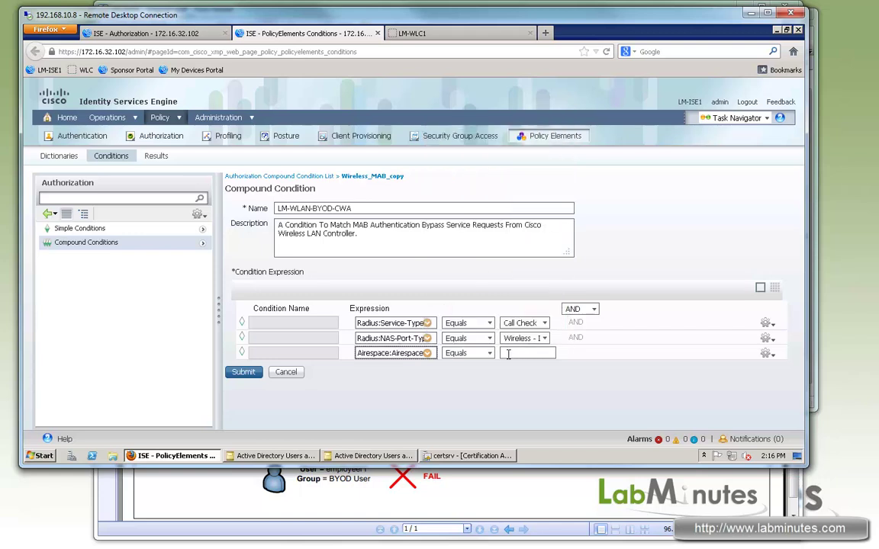
Confirm WLAN ID 3 on the controller's WLAN list and submit the LM-WLAN-BYOD-CWA condition.
left_click(403, 31)
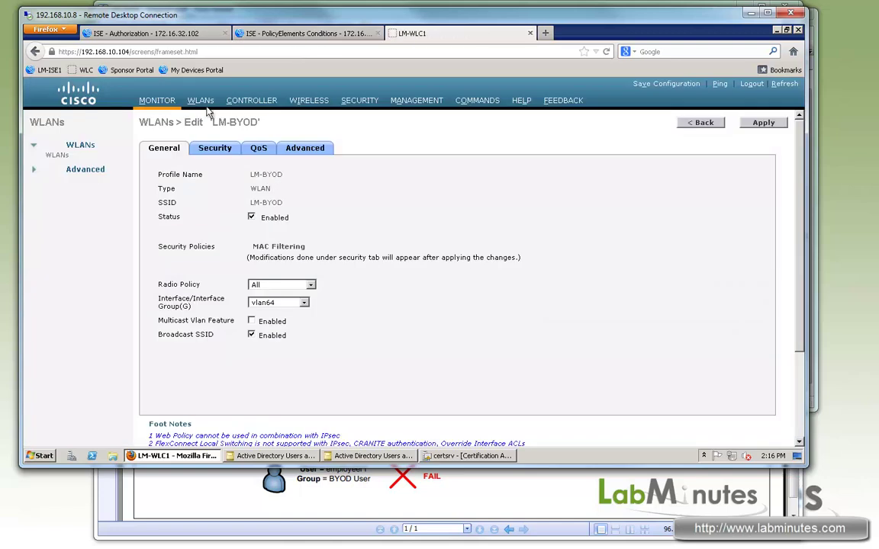
left_click(203, 102)
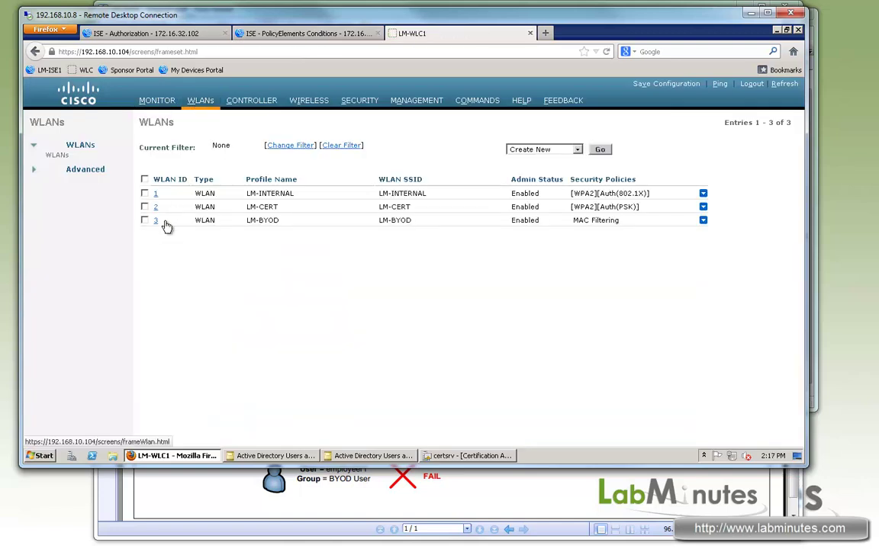
left_click(328, 36)
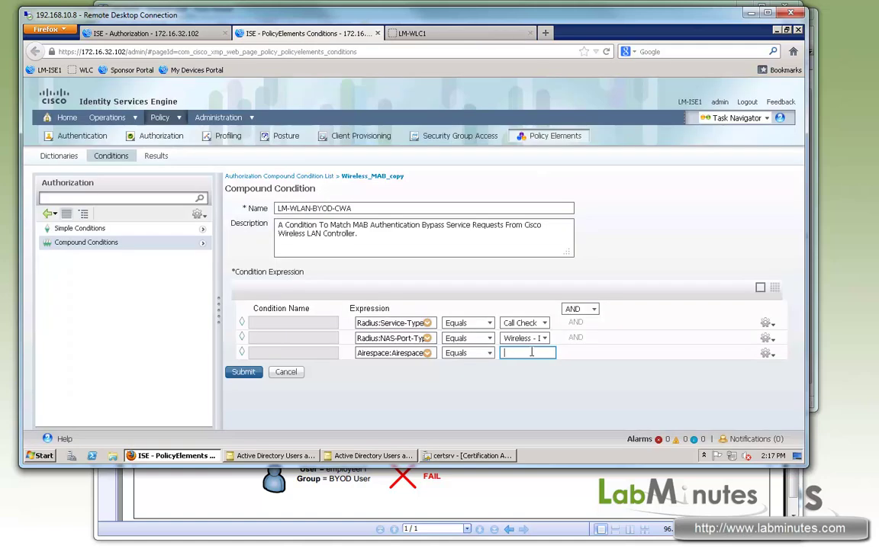
left_click(245, 374)
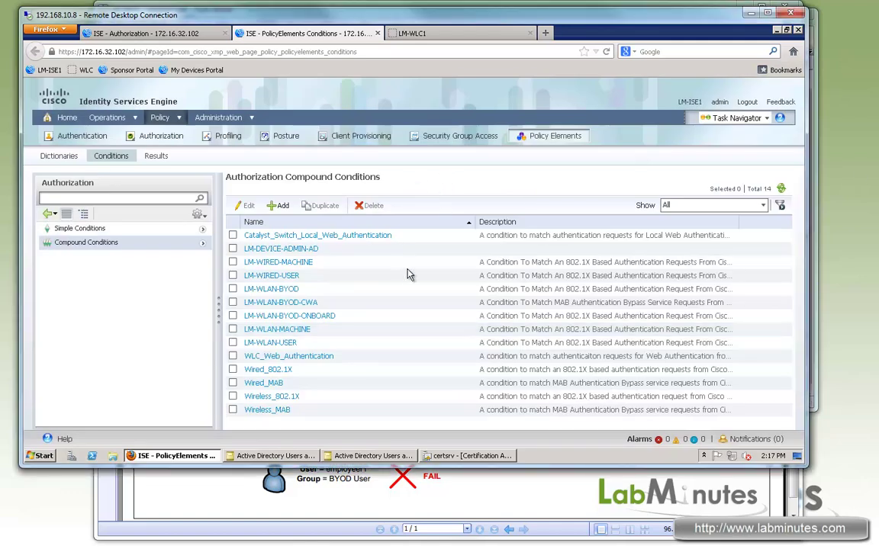
Open the LM-WLAN-BYOD condition and set its AD group row to BYOD User.
left_click(273, 290)
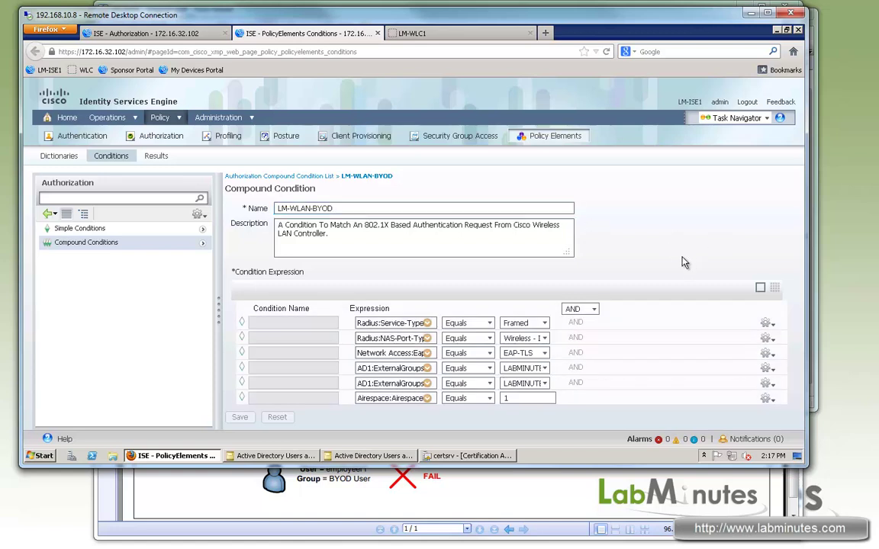
left_click(544, 368)
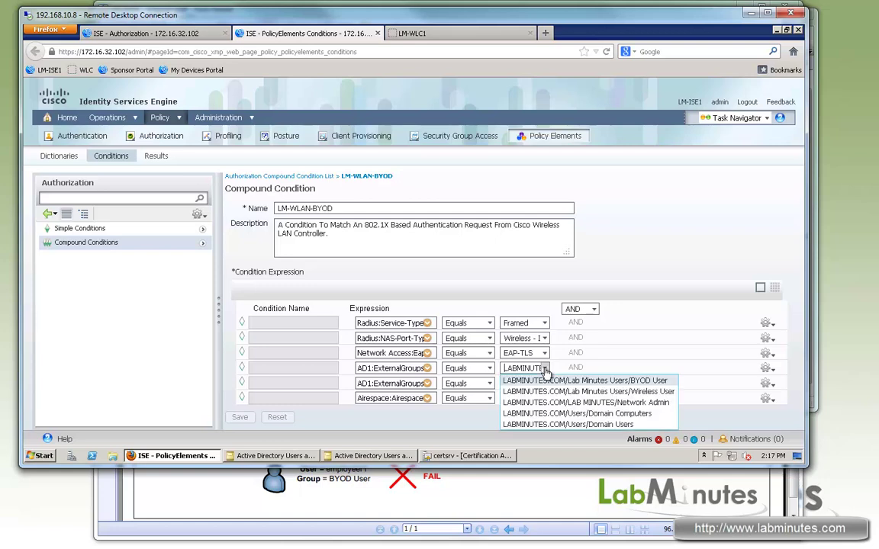
left_click(603, 381)
left_click(544, 400)
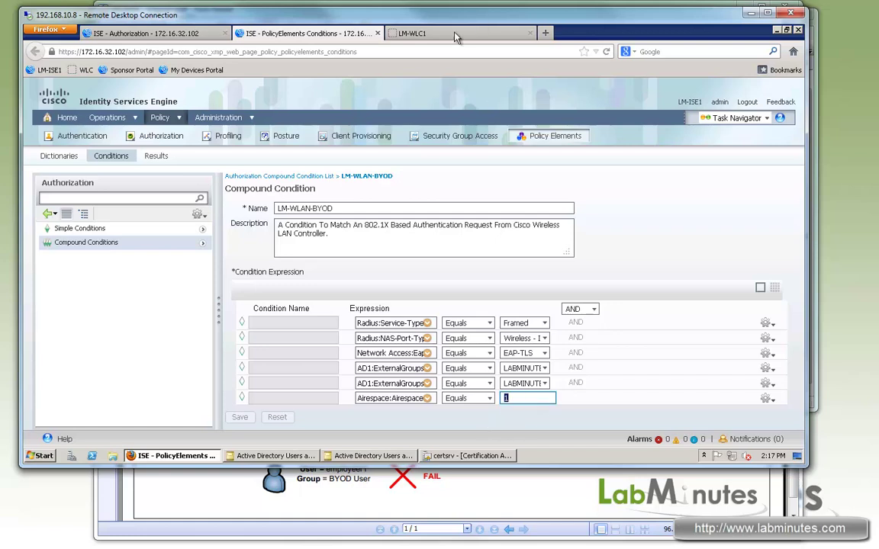
Check the controller's WLAN IDs and set the condition's Airespace value to 1.
left_click(428, 33)
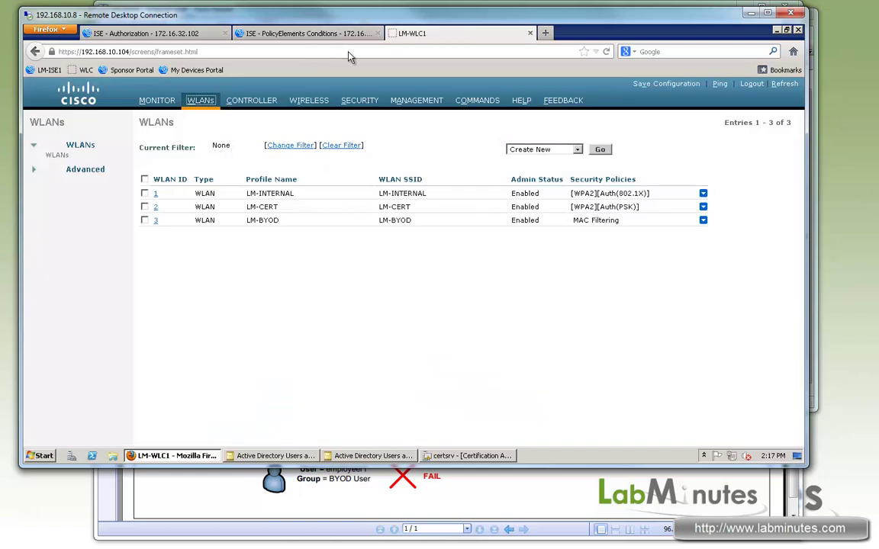
key("ctrl+shift+Tab")
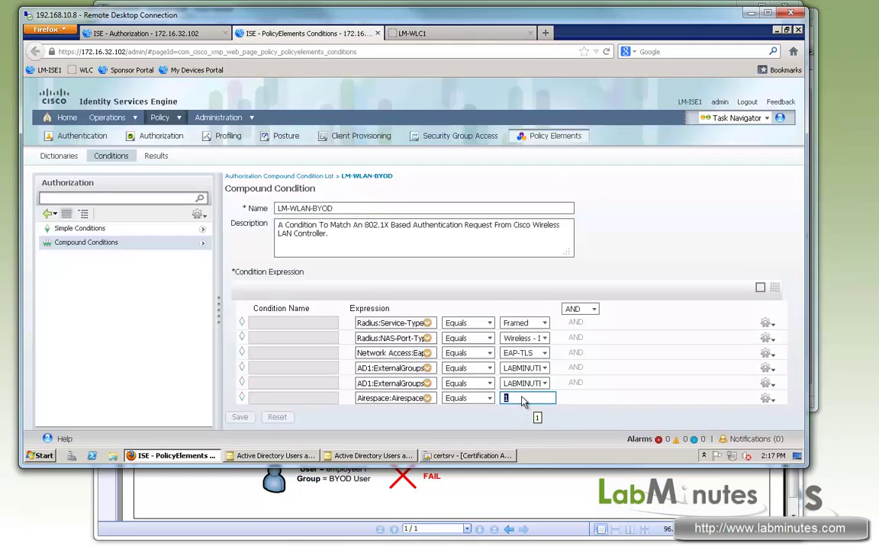
left_click(632, 235)
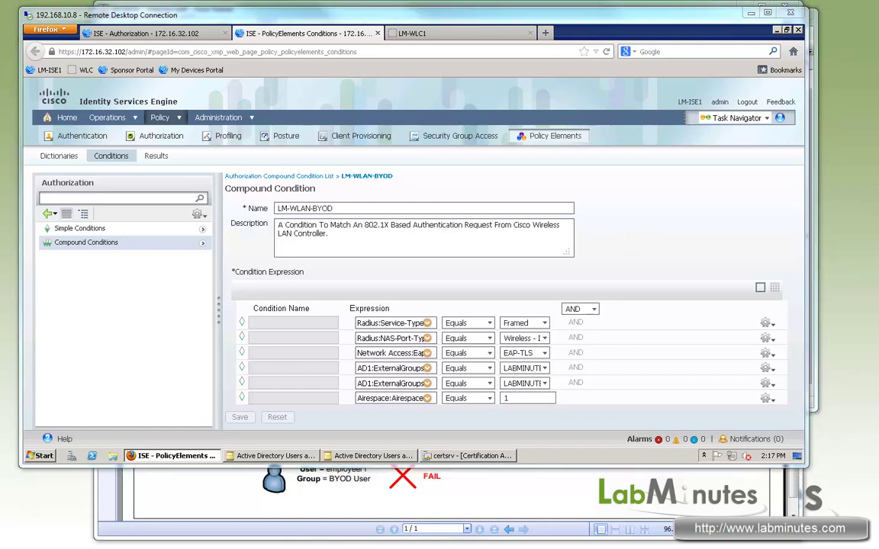
left_click(429, 35)
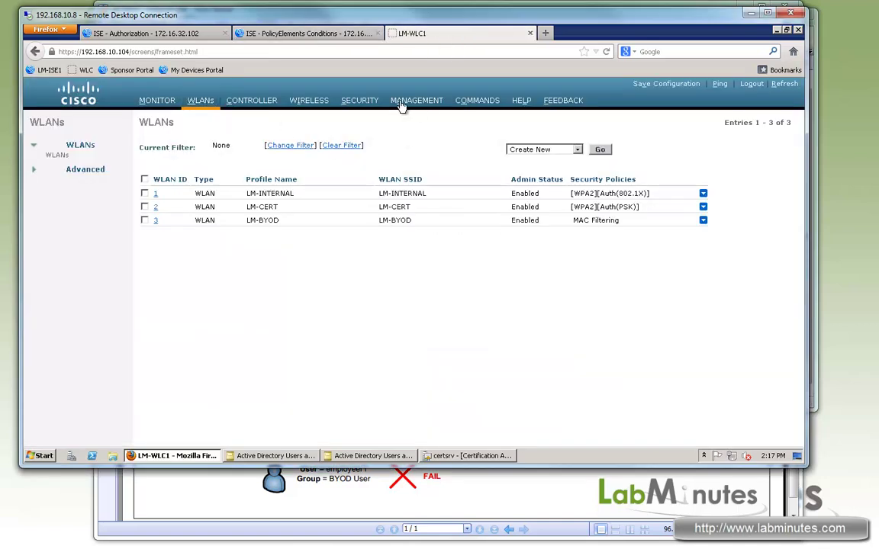
Inspect the LM-ISE-ONLY access list, noting rule 3's destination port and ISE server address.
left_click(359, 100)
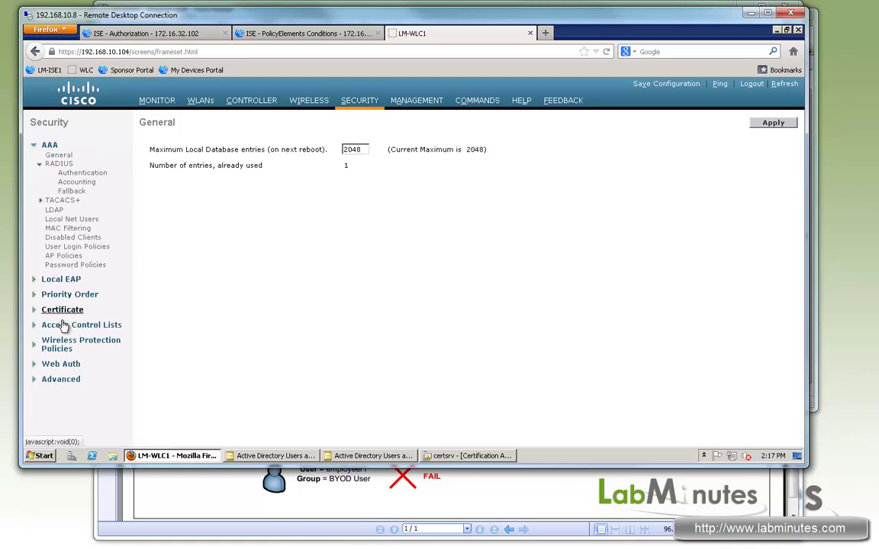
left_click(64, 325)
left_click(58, 336)
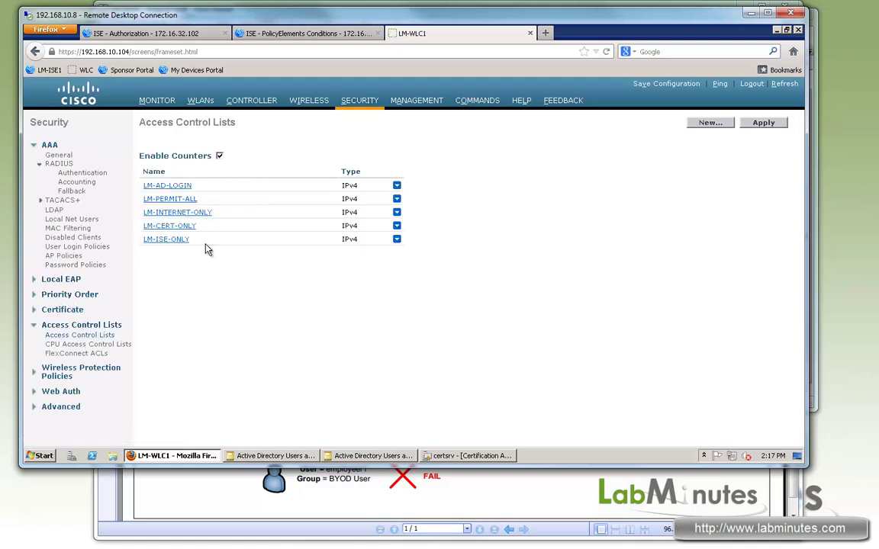
left_click(170, 240)
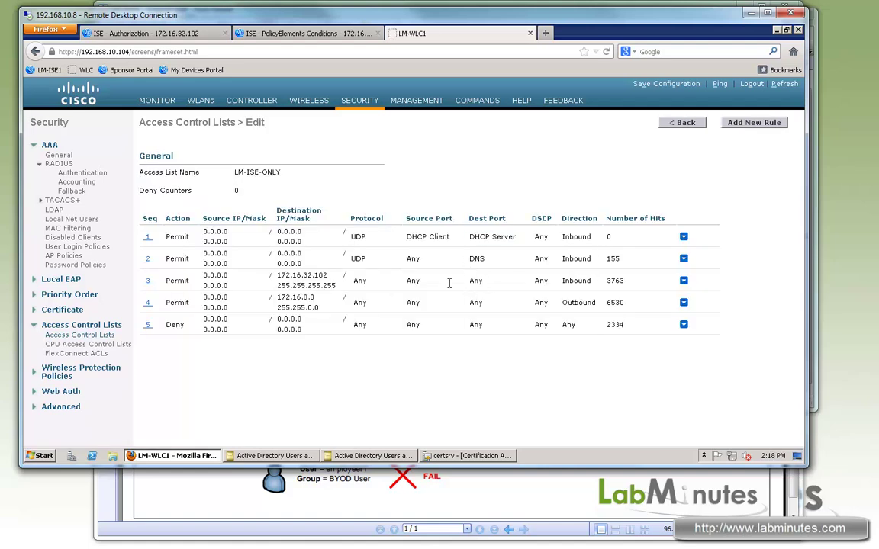
double_click(476, 281)
left_click(408, 280)
left_click_drag(335, 275, 303, 276)
left_click(327, 38)
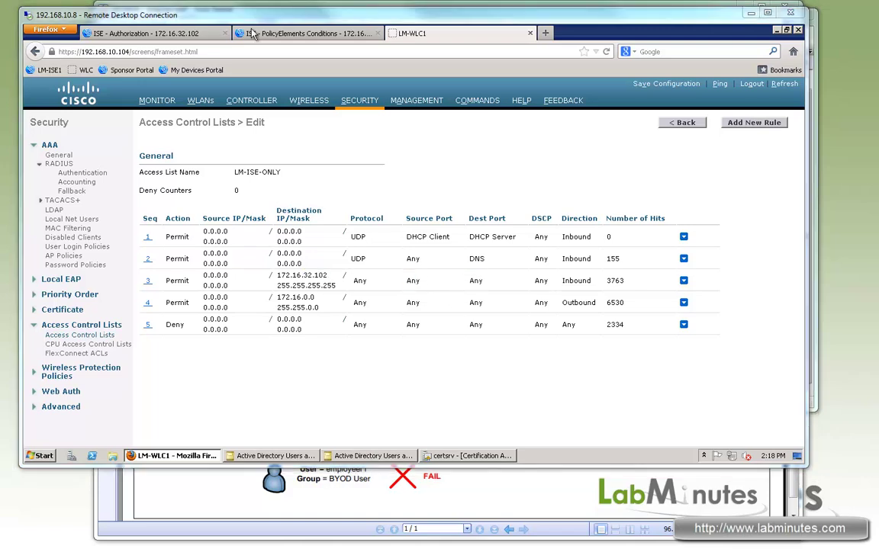
Consult the network diagram and return to the ISE console.
left_click(308, 35)
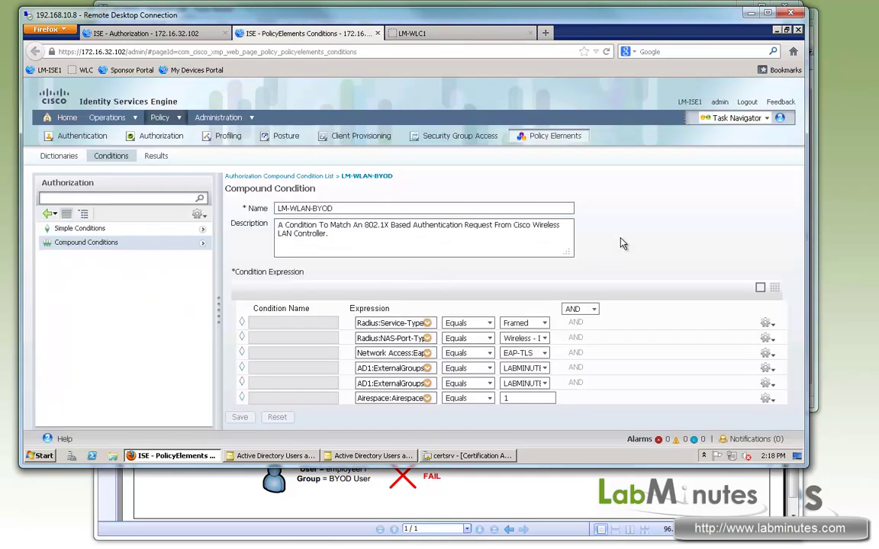
left_click(412, 496)
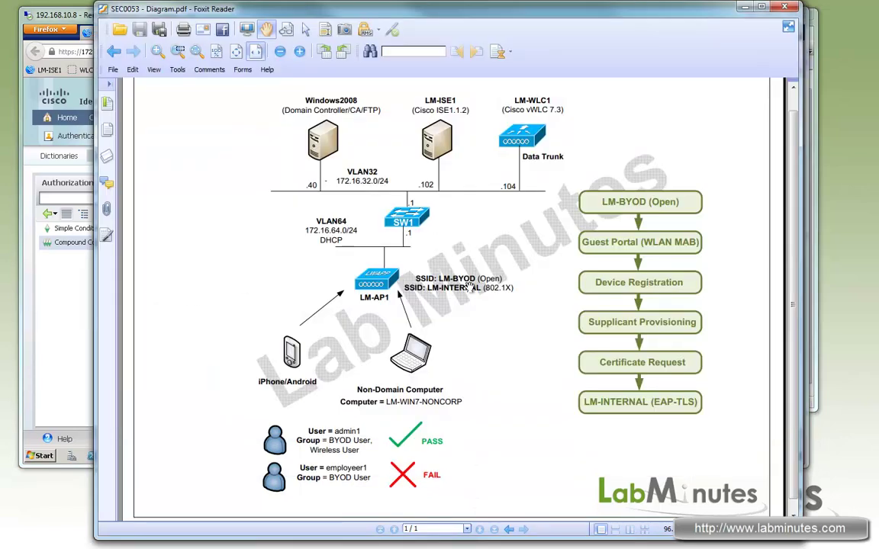
left_click(70, 328)
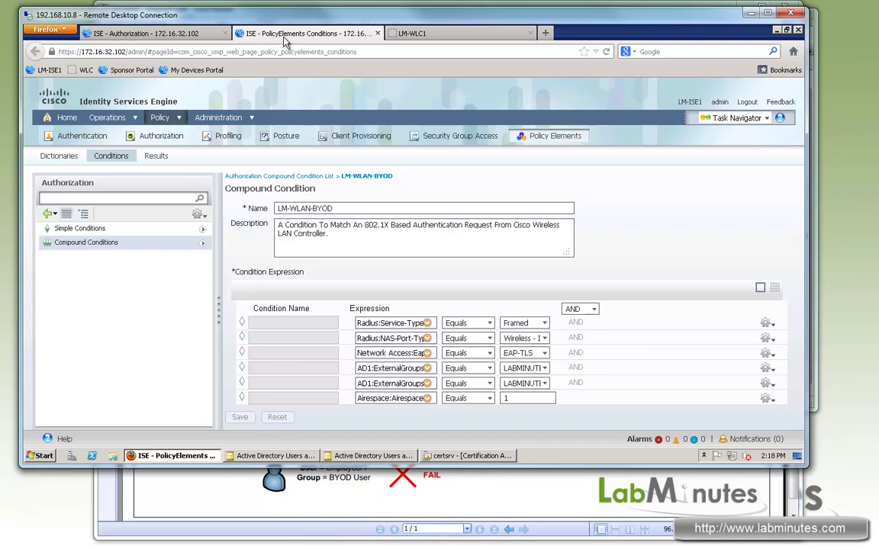
Add a new authorization profile named LM-WLAN-CWA.
left_click(155, 158)
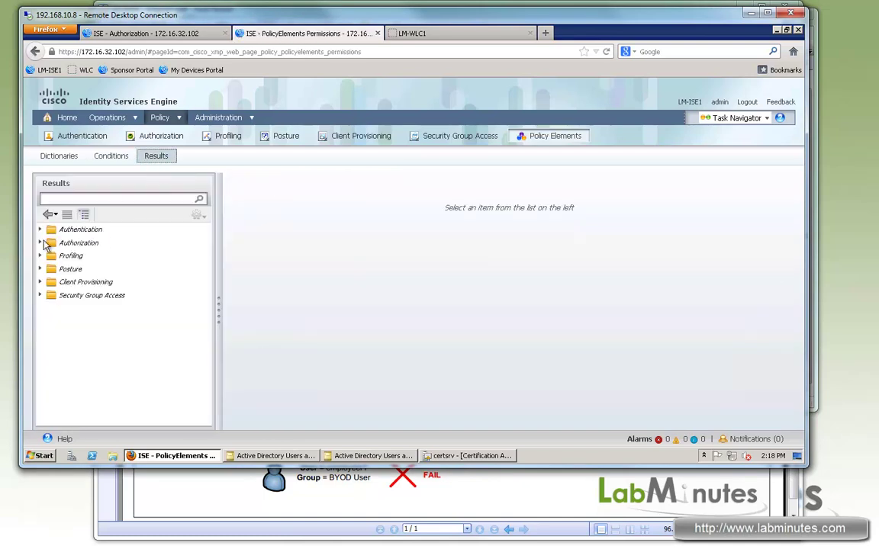
left_click(41, 243)
left_click(99, 257)
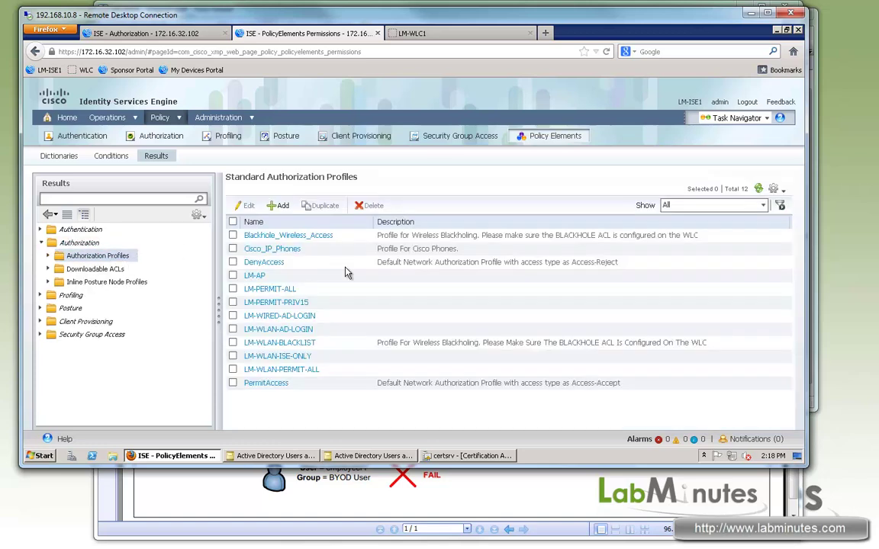
left_click(283, 205)
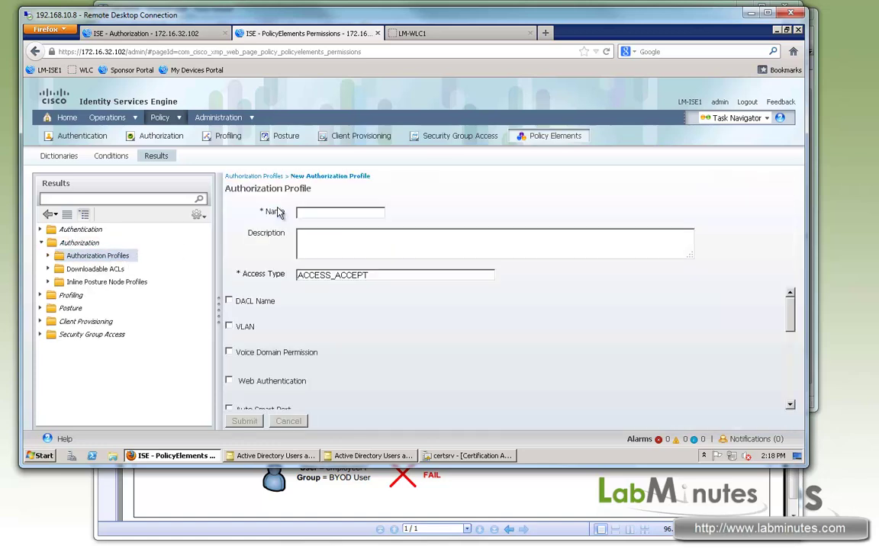
left_click(350, 212)
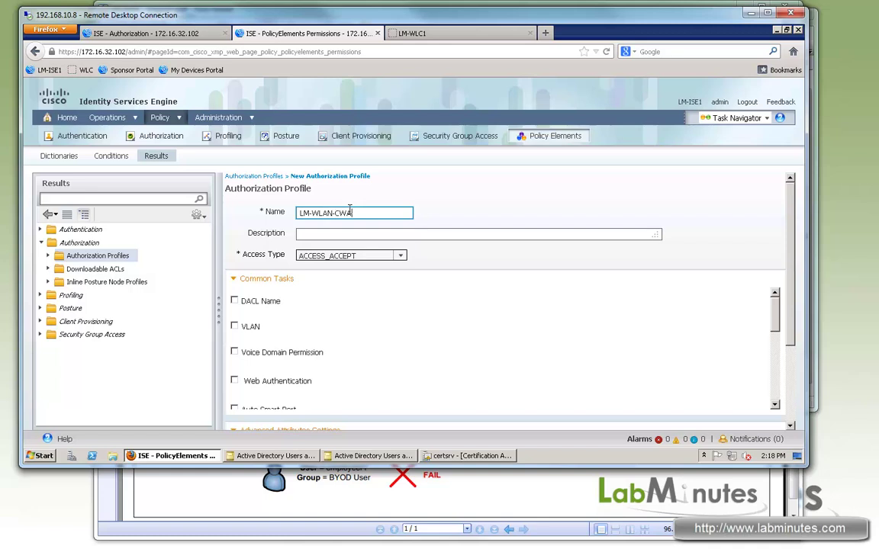
left_click(780, 258)
Enable Web Authentication with ACL LM-ISE-ONLY and Manual redirect to LM_PORTAL, then submit.
scroll(792, 263, "down", 1)
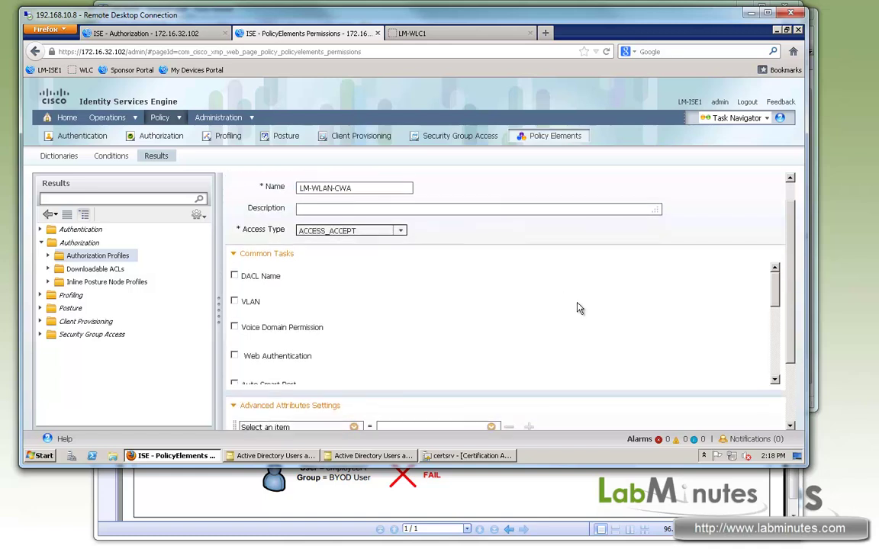
left_click(234, 356)
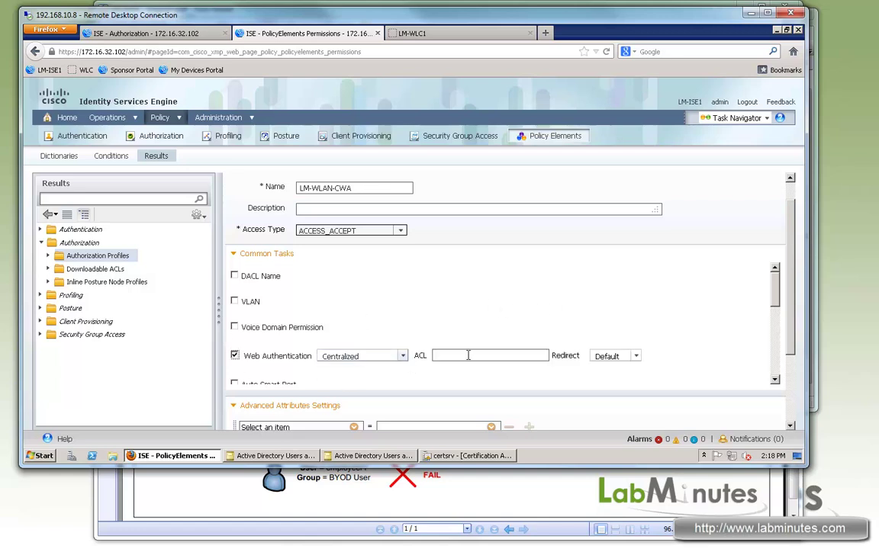
left_click(437, 355)
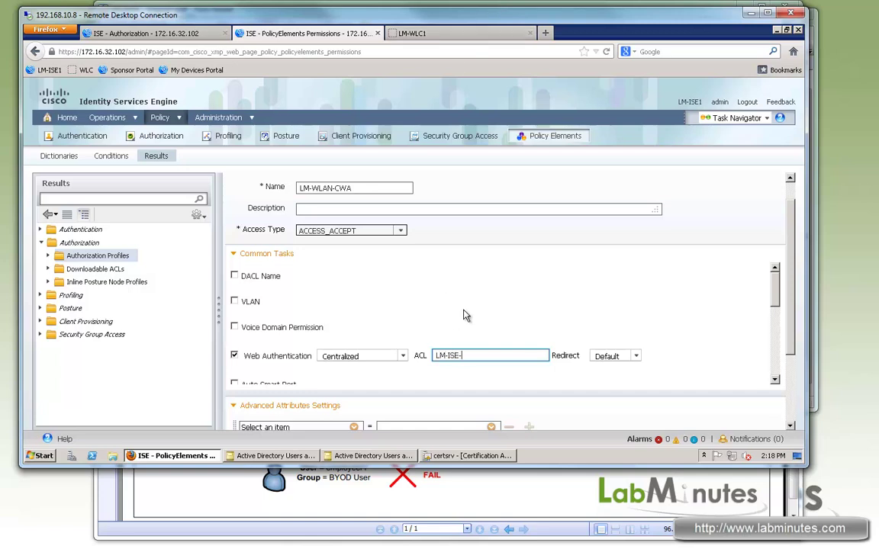
type("LM-ISE-ONLY")
left_click(597, 356)
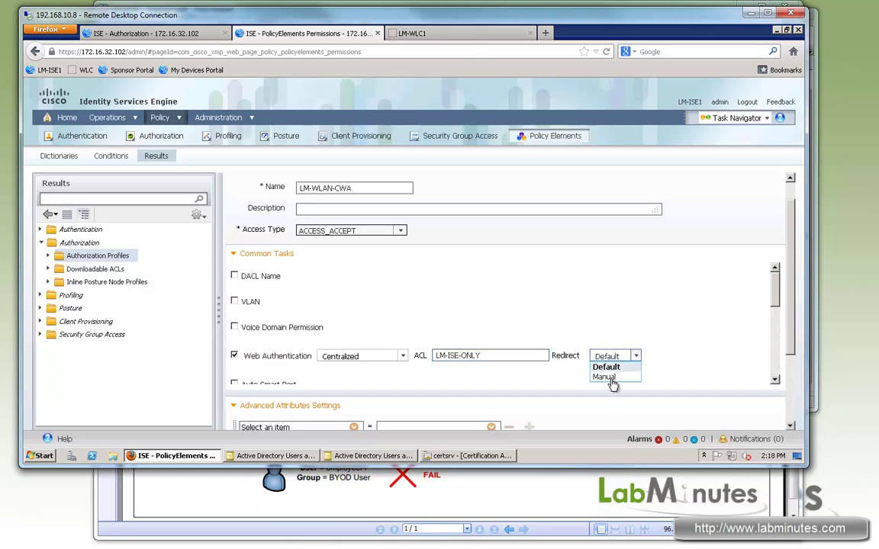
left_click(631, 377)
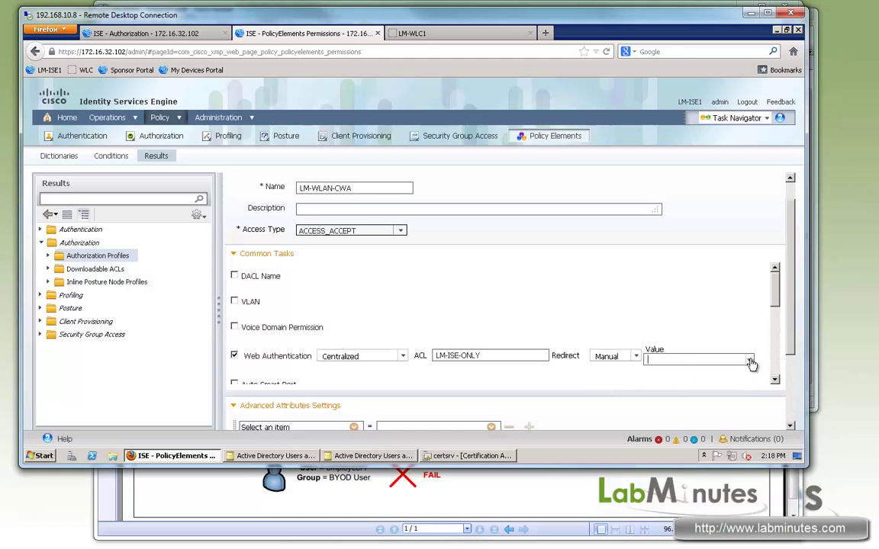
left_click(749, 359)
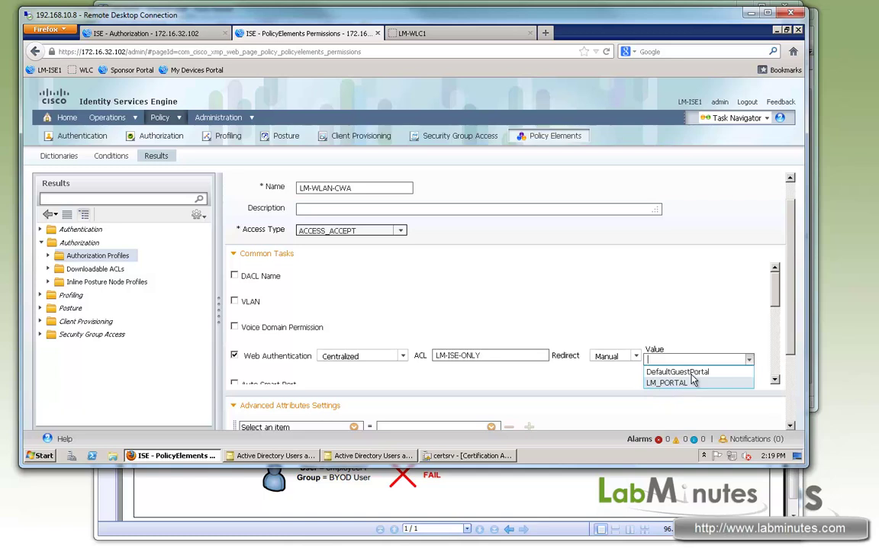
key("Return")
scroll(796, 323, "down", 1)
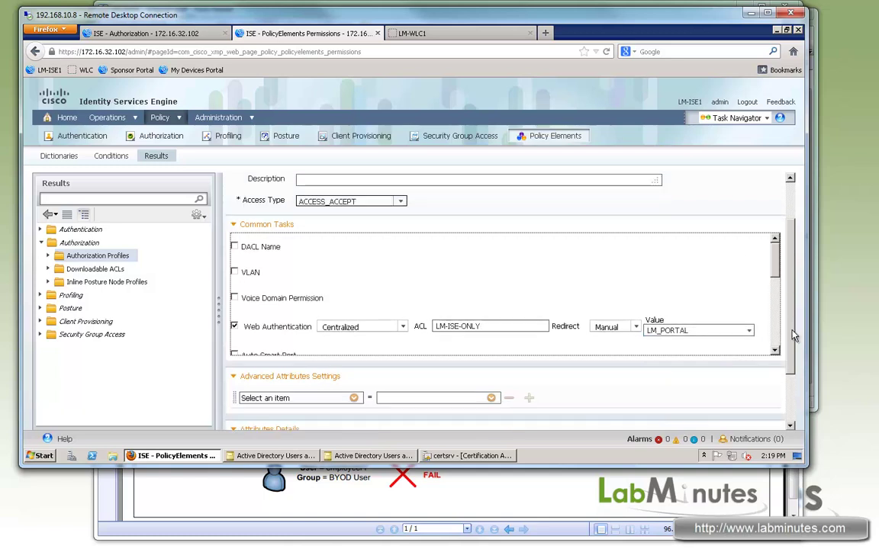
scroll(794, 341, "down", 1)
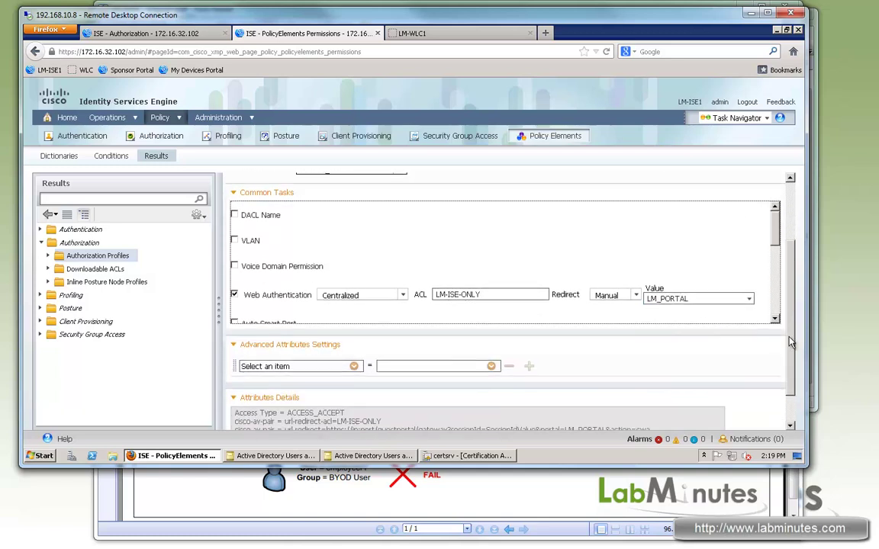
scroll(709, 347, "down", 1)
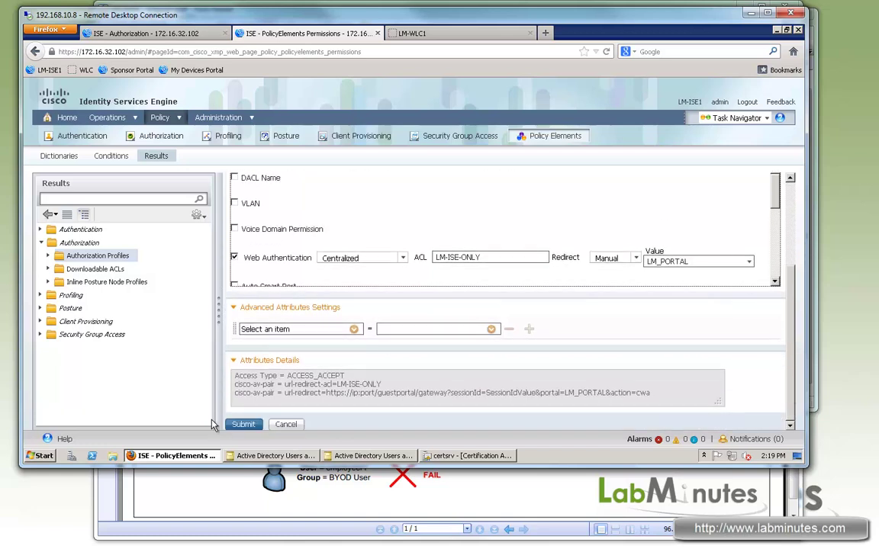
left_click(244, 424)
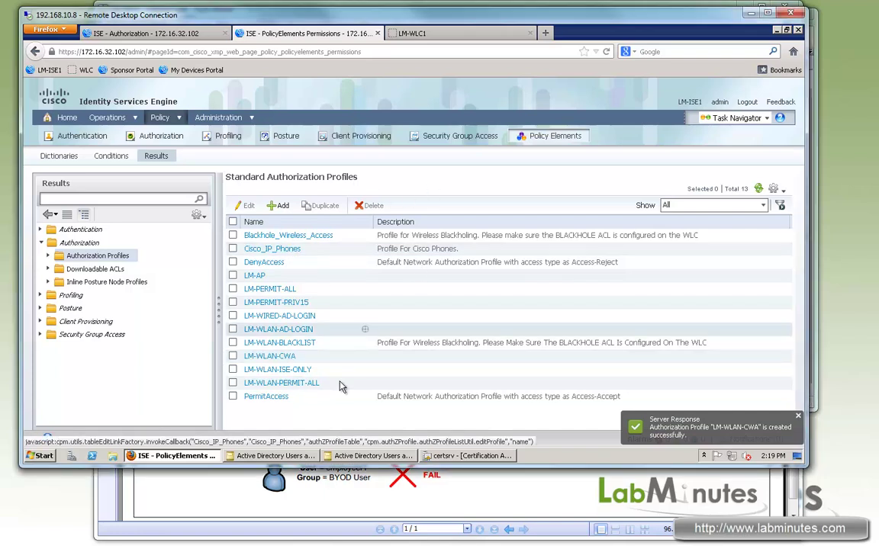
Inspect LM-WLAN-BLACKLIST's redirect URL and ACL av-pairs, then return to the authorization policy.
left_click(279, 344)
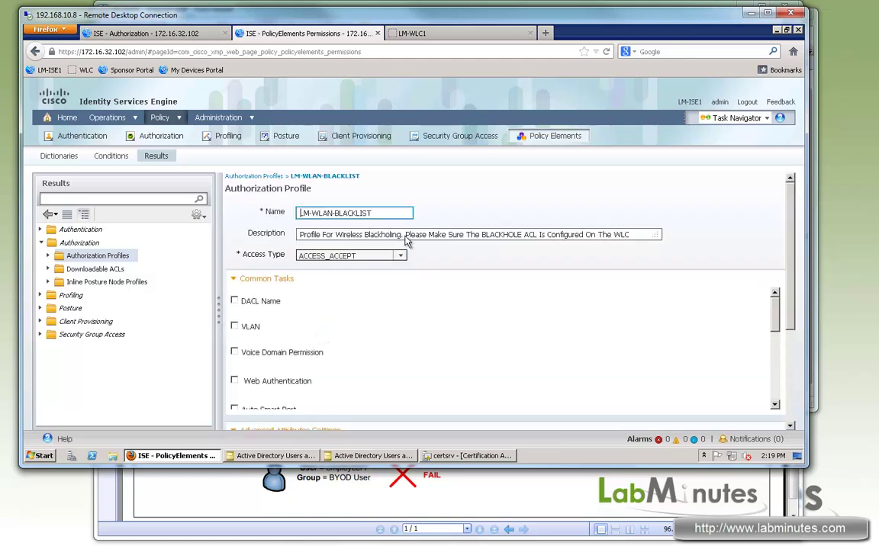
left_click(790, 422)
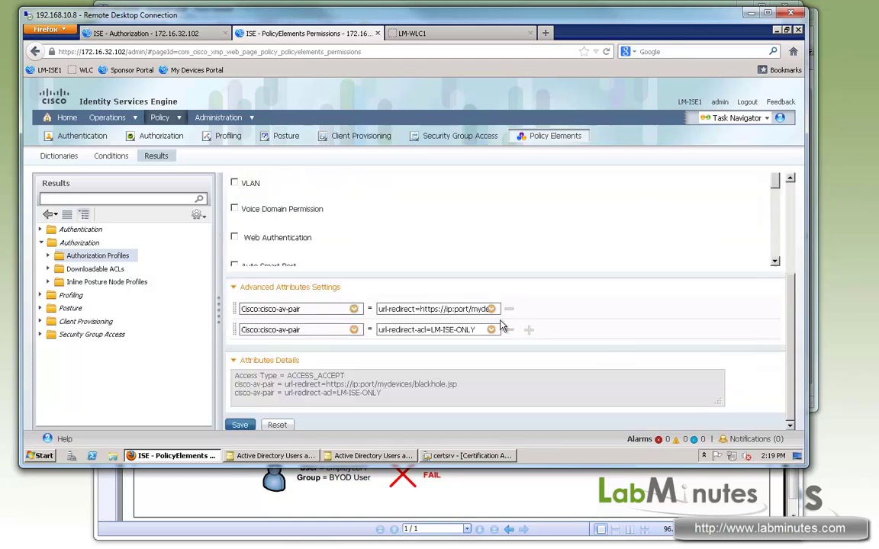
left_click_drag(382, 309, 517, 338)
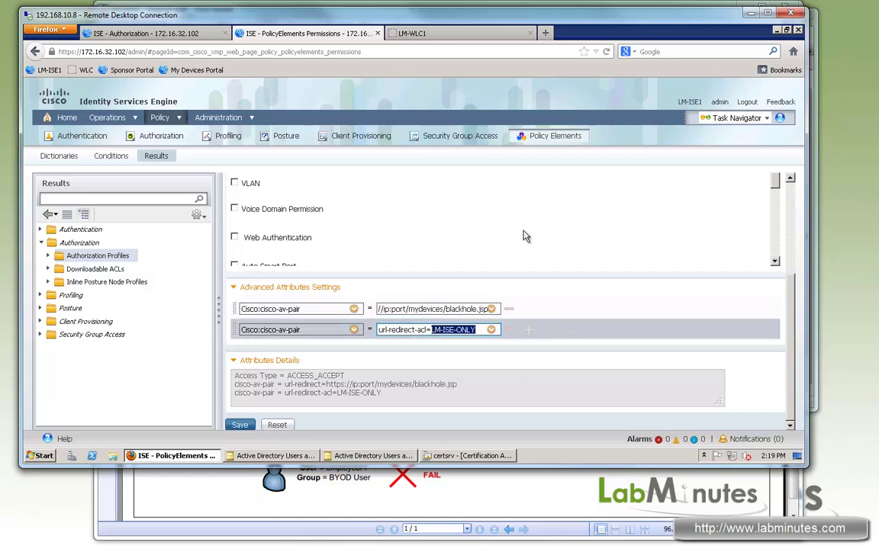
scroll(446, 276, "up", 1)
left_click(192, 34)
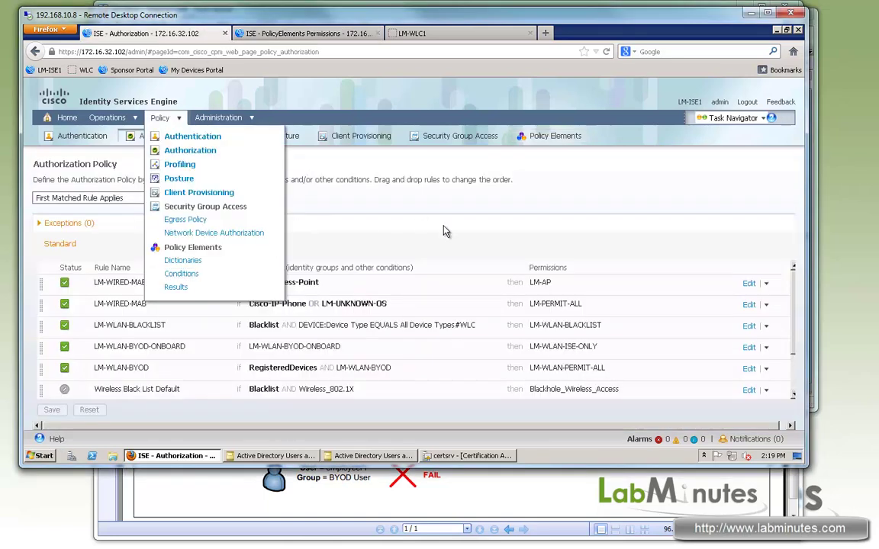
Review the LM-WLAN-BLACKLIST rule's Blacklist condition, WLC device type and LM-WLAN-BLACKLIST permission.
triple_click(115, 326)
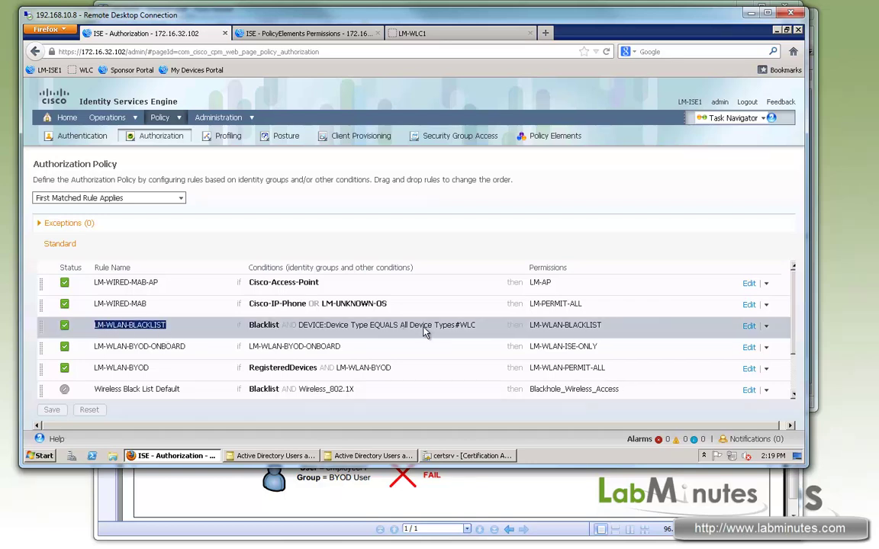
left_click_drag(282, 327, 254, 328)
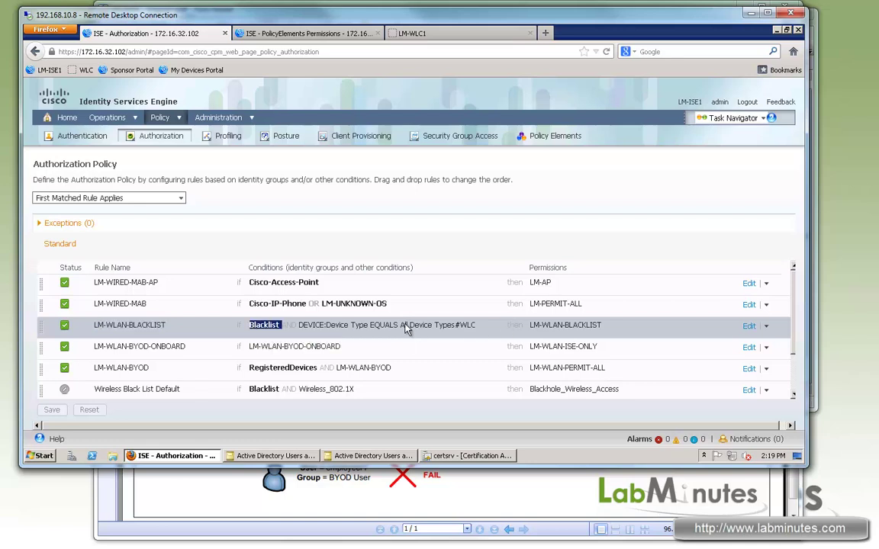
left_click_drag(476, 331, 443, 330)
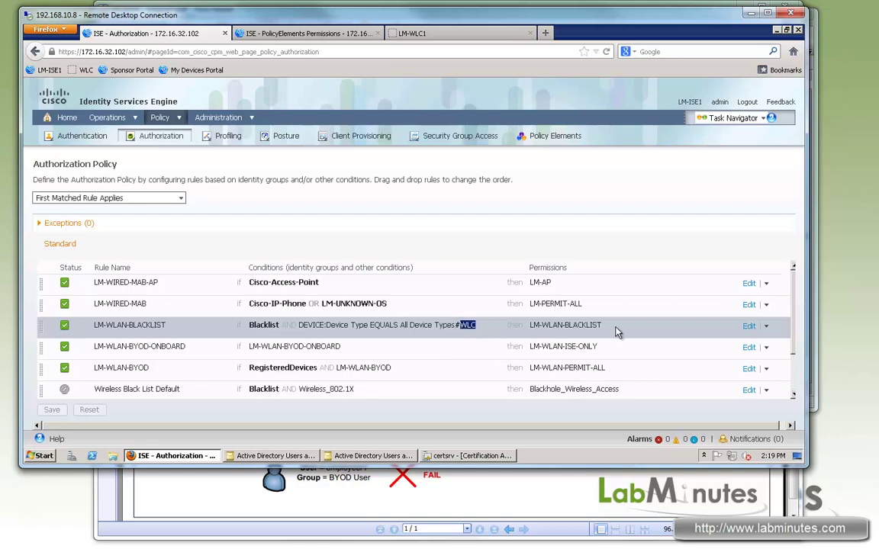
left_click_drag(610, 329, 529, 327)
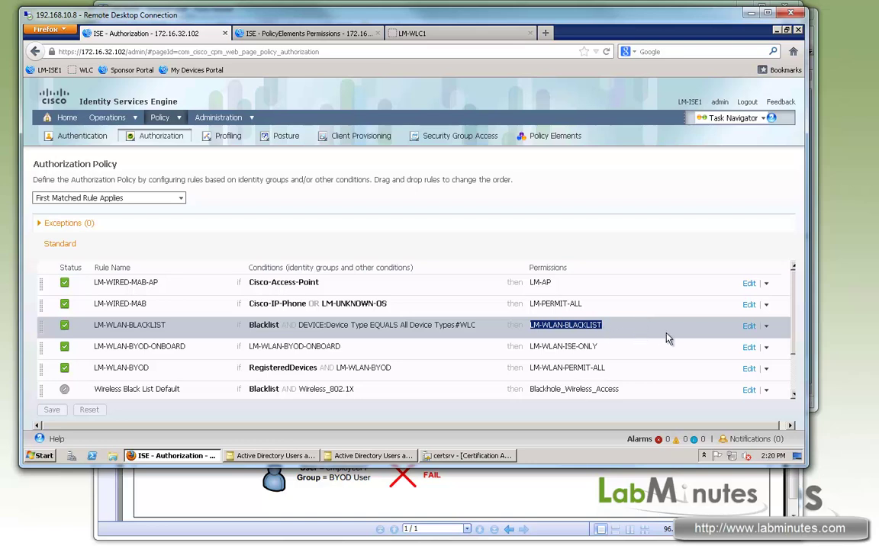
Set the LM-WLAN-BYOD-ONBOARD rule's status to Disabled.
scroll(612, 338, "down", 2)
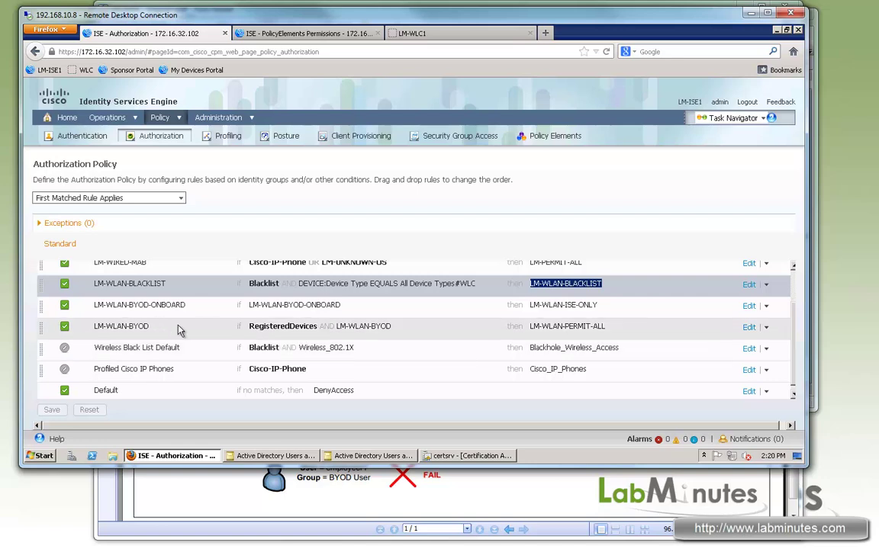
left_click_drag(106, 305, 186, 306)
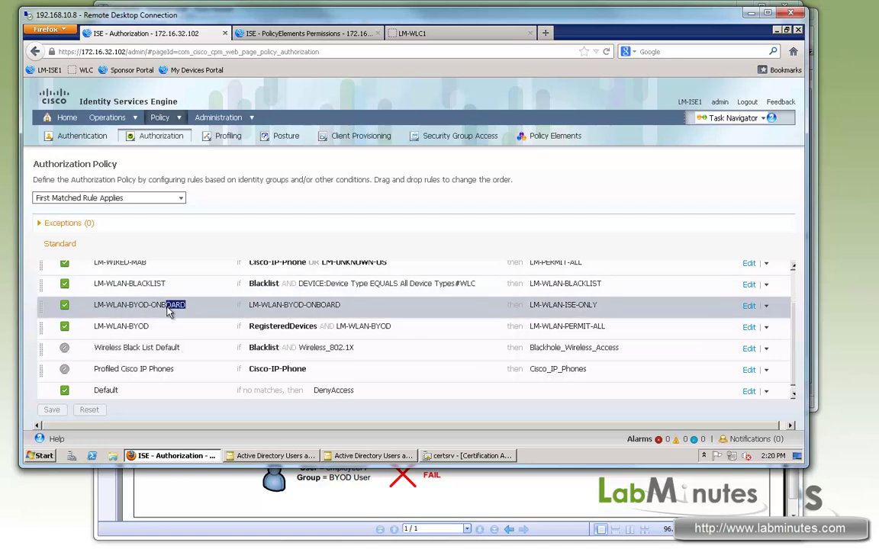
left_click(749, 306)
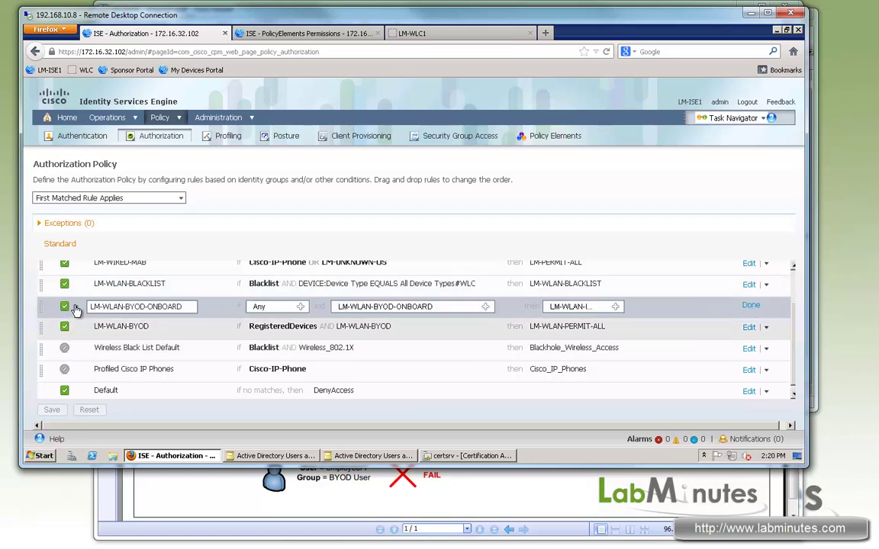
left_click(76, 308)
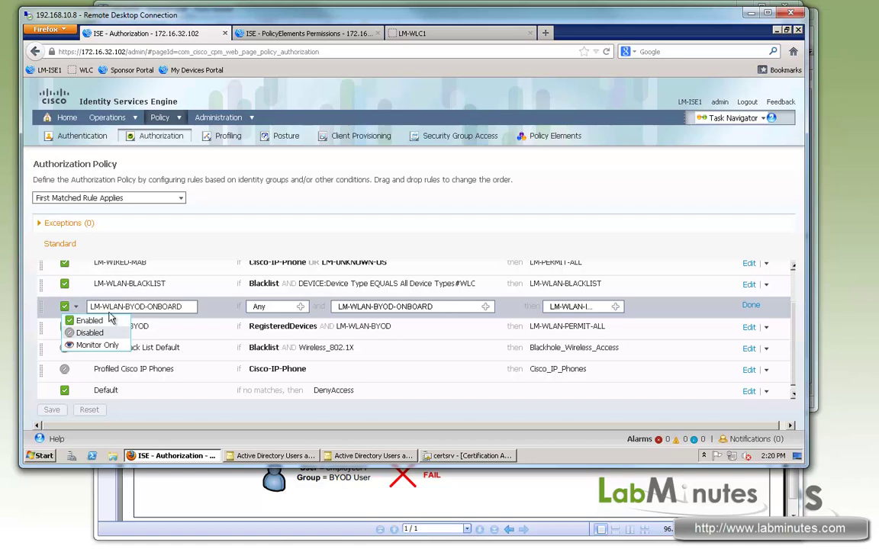
left_click(90, 334)
Review the LM-WLAN-BYOD rule's condition and LM-WLAN-PERMIT-ALL permission.
left_click_drag(181, 333, 98, 328)
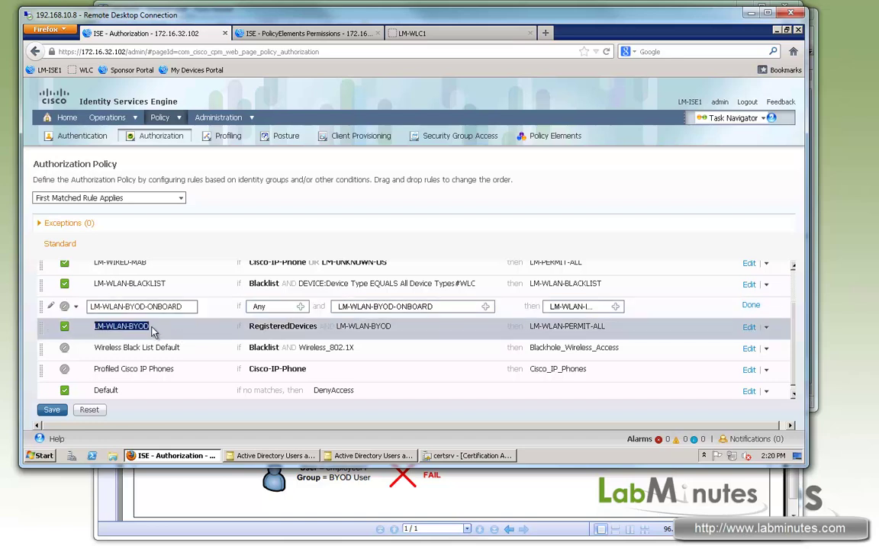
left_click_drag(393, 329, 355, 331)
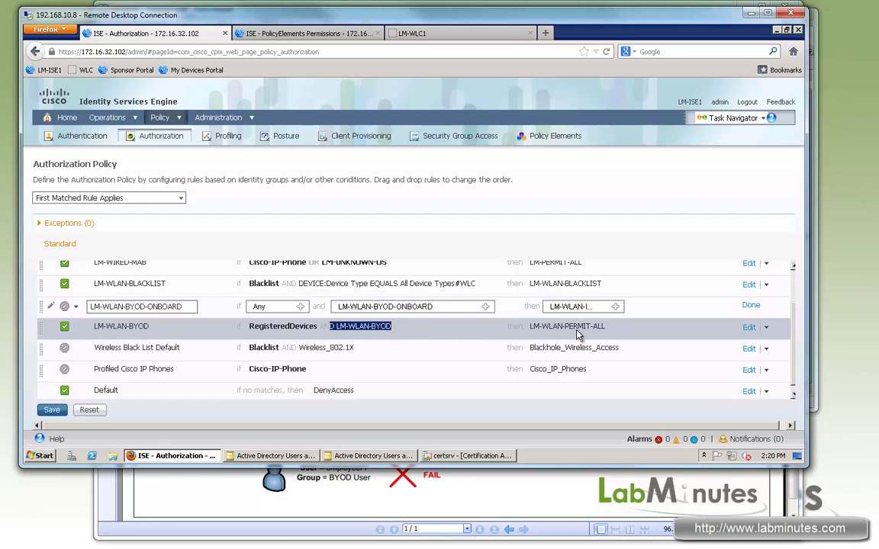
left_click_drag(565, 328, 768, 336)
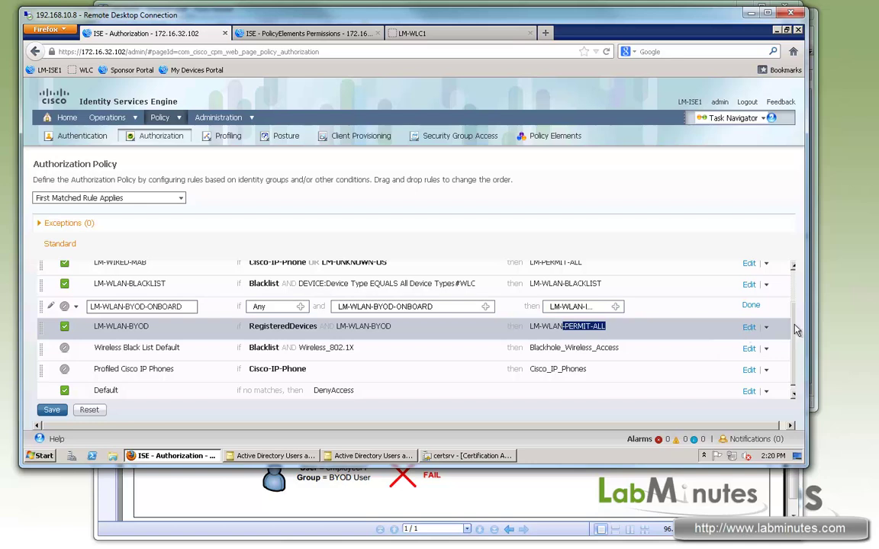
scroll(794, 329, "down", 1)
left_click(769, 325)
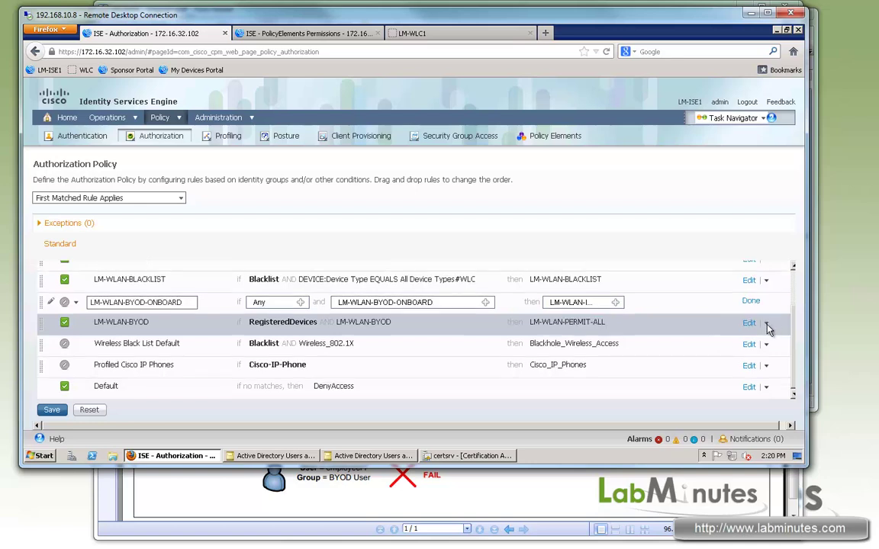
Insert a new rule below LM-WLAN-BYOD and name it LM-WLAN-BYOD-CWA.
left_click(767, 327)
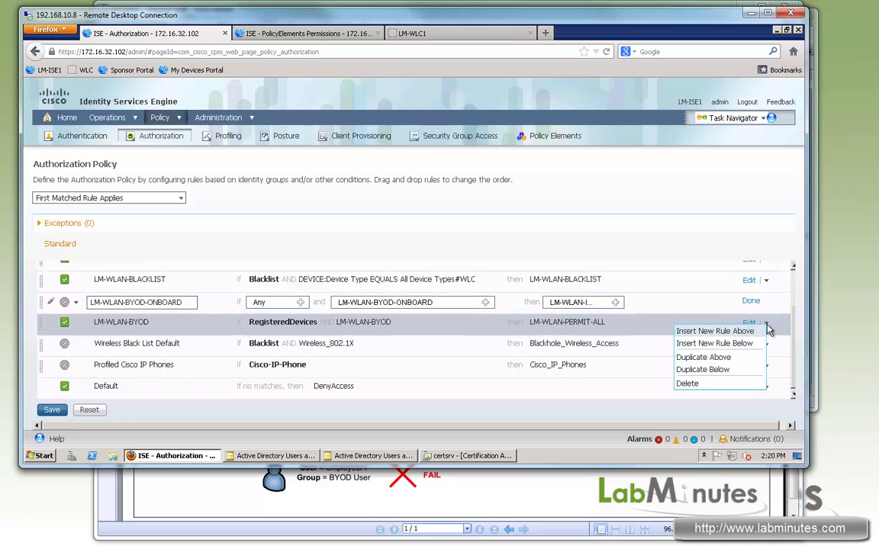
left_click(710, 345)
left_click_drag(90, 345, 150, 344)
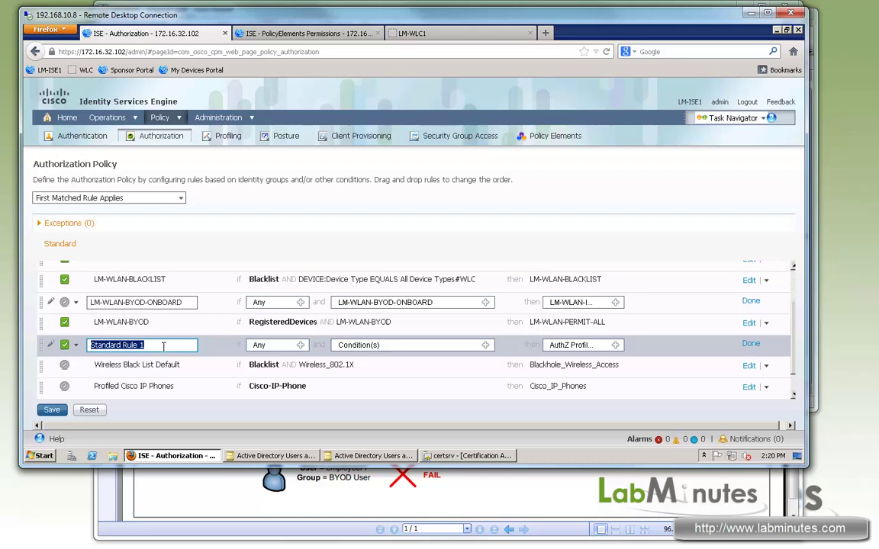
type("L")
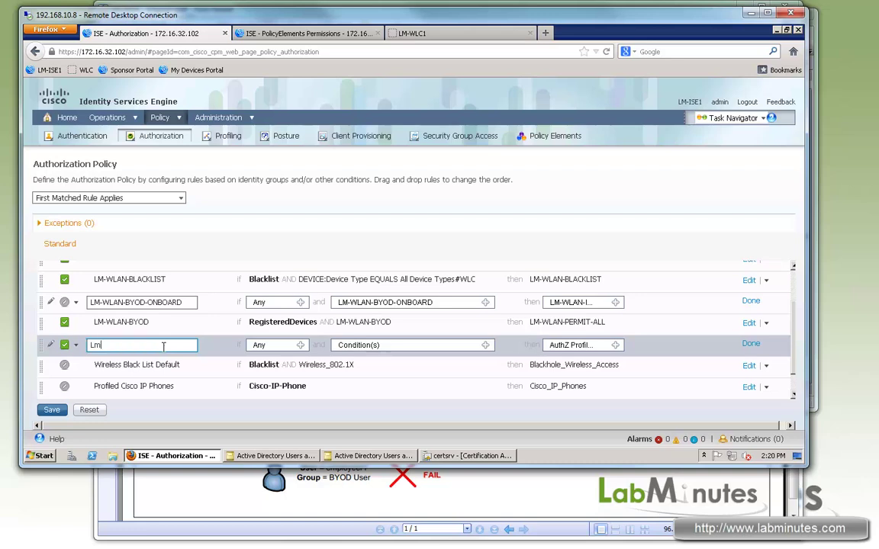
type("M-WLAN-BYOD-CWA")
Set the new rule's condition to the LM-WLAN-BYOD-CWA compound condition.
left_click(487, 347)
left_click(448, 374)
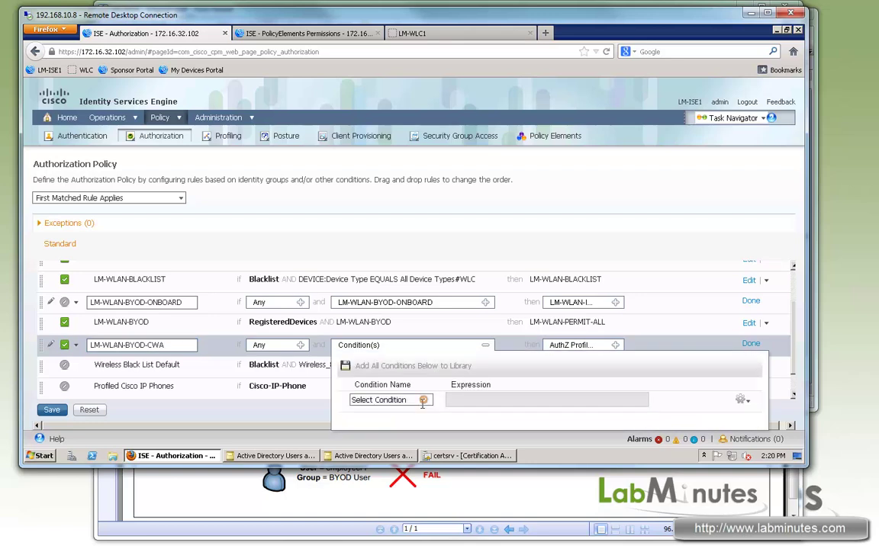
left_click(423, 401)
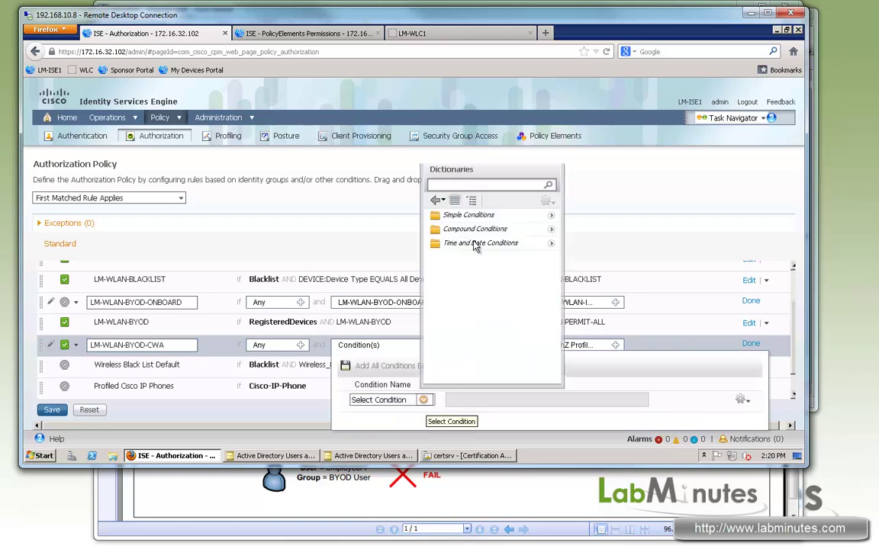
left_click(551, 233)
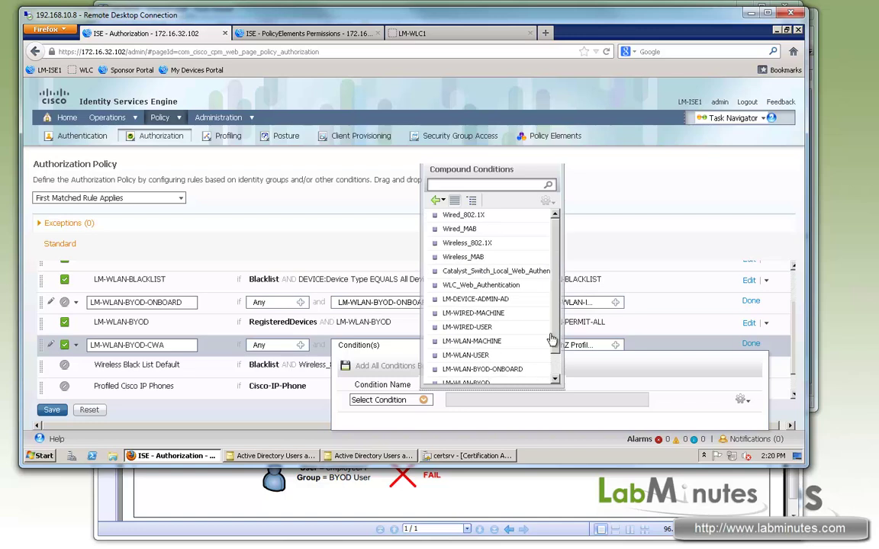
scroll(504, 340, "down", 1)
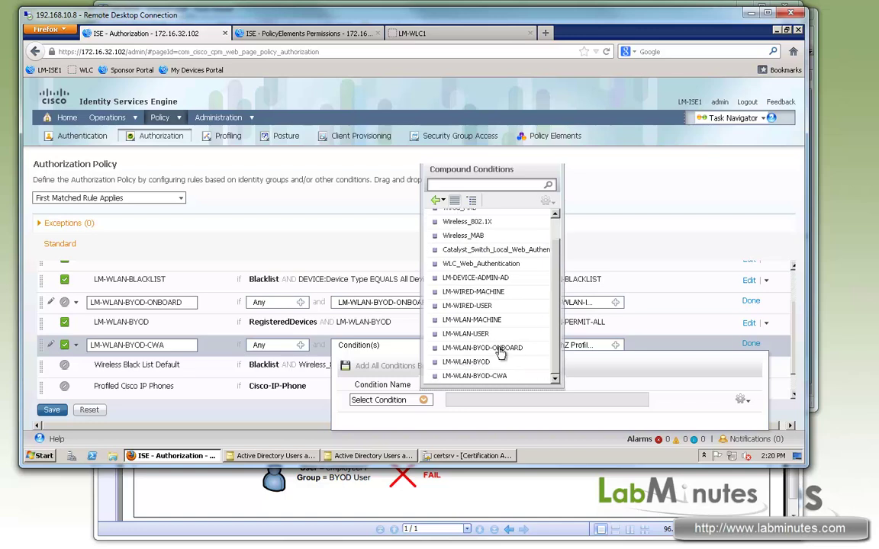
left_click(490, 377)
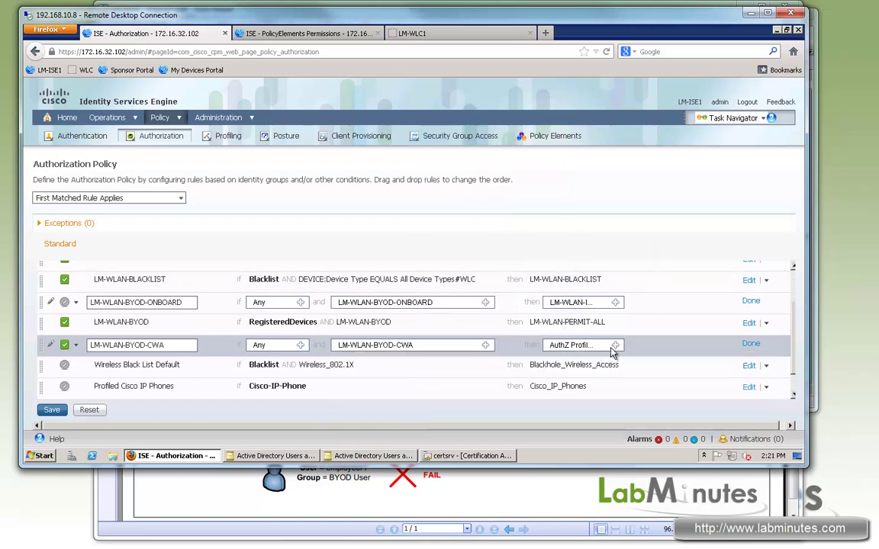
Grant the Standard LM-WLAN-CWA profile as the rule's permission and save the authorization policy.
left_click(612, 348)
left_click(468, 382)
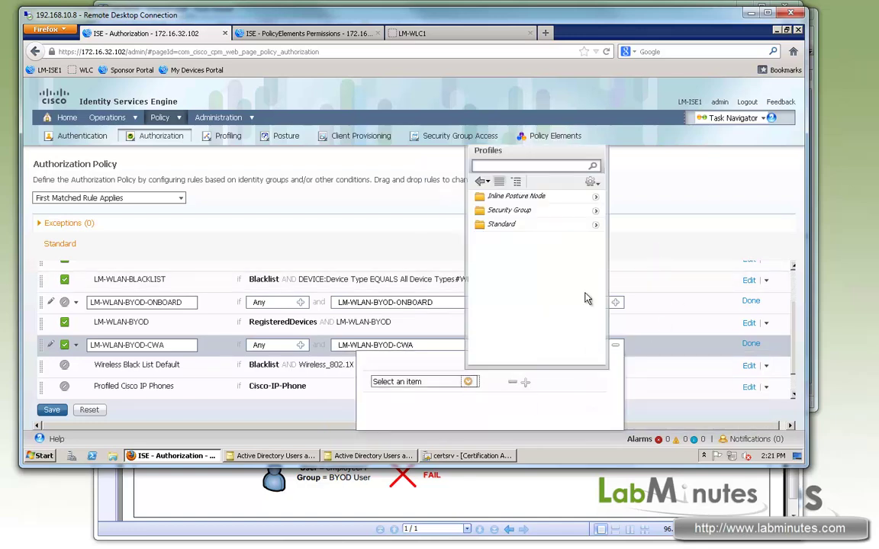
left_click(596, 224)
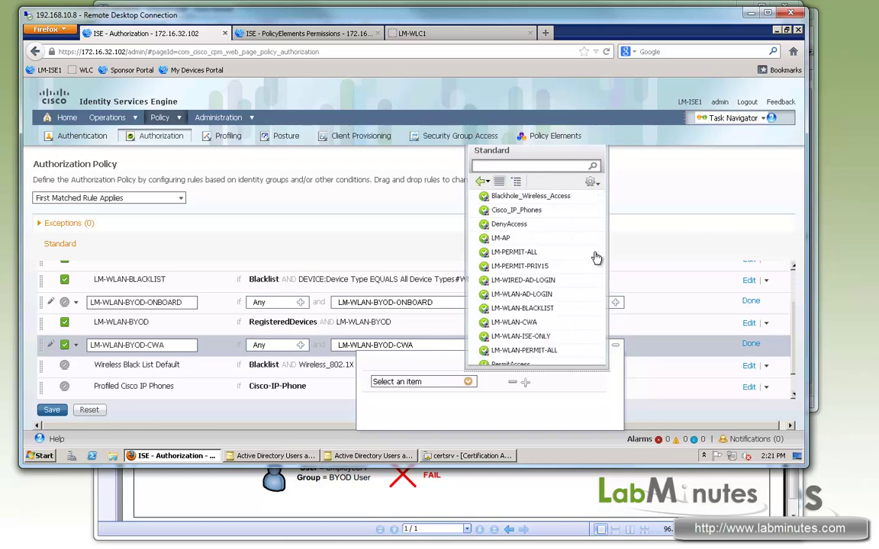
scroll(525, 321, "down", 1)
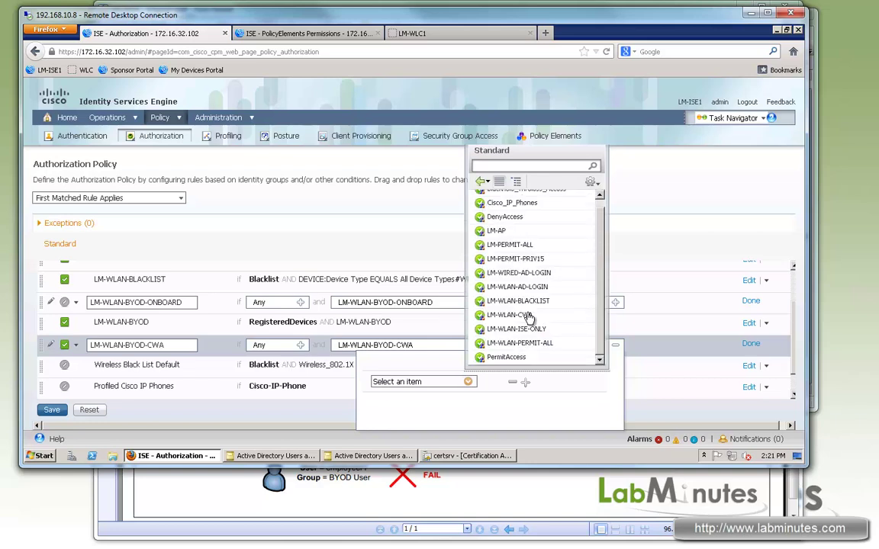
left_click(510, 314)
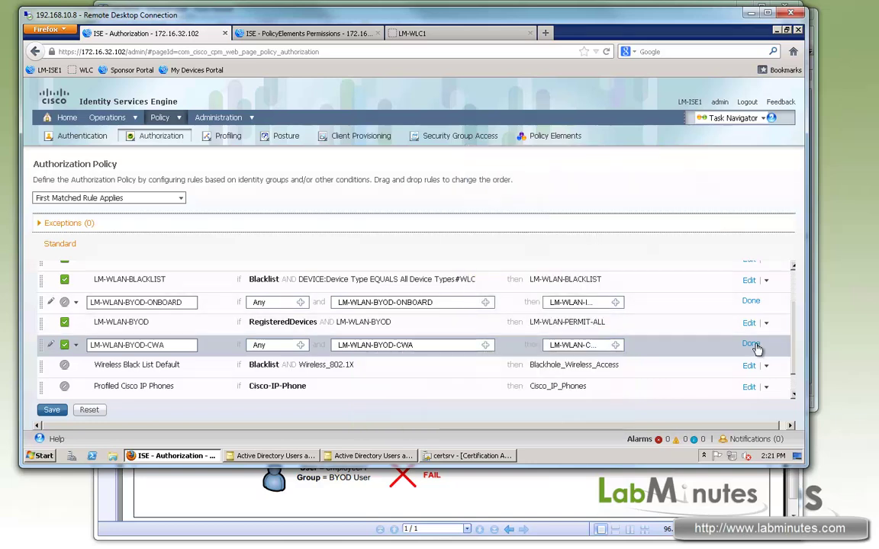
left_click(751, 343)
left_click(51, 409)
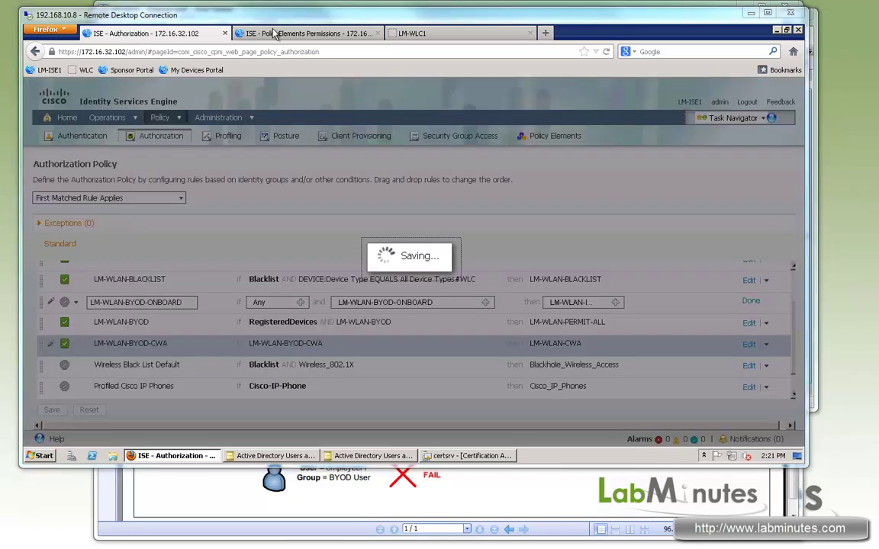
Under Policy Elements, go to Results > Client Provisioning > Resources.
left_click(305, 37)
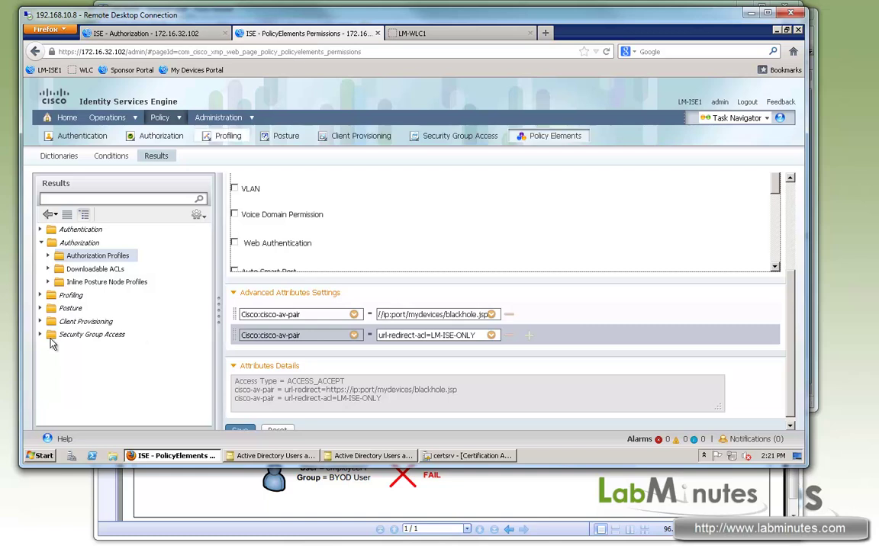
left_click(86, 322)
left_click(83, 335)
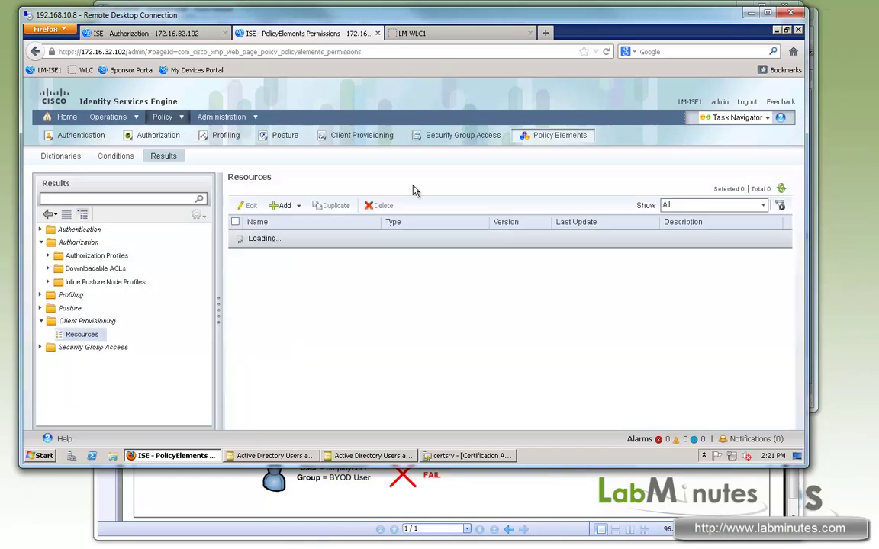
left_click(162, 116)
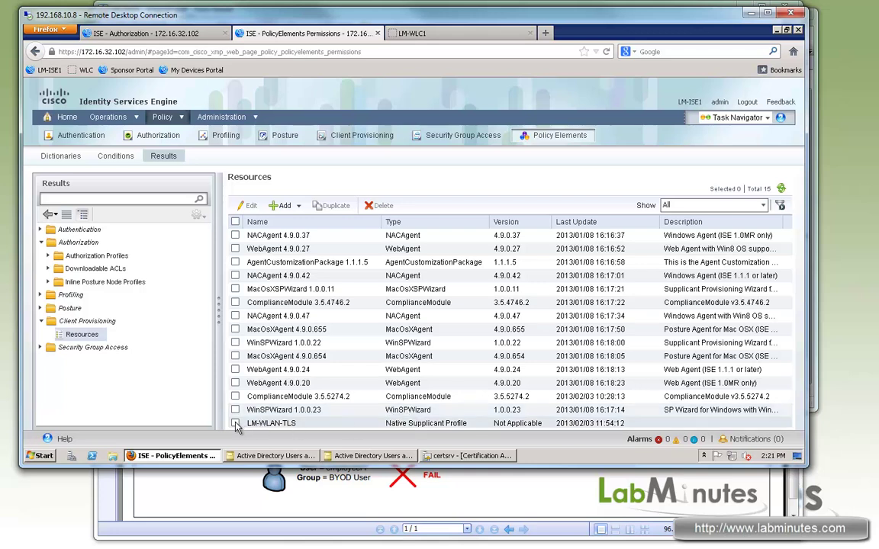
Edit the LM-WLAN-TLS supplicant profile, check its LM-INTERNAL SSID, then return to Authorization.
left_click(267, 426)
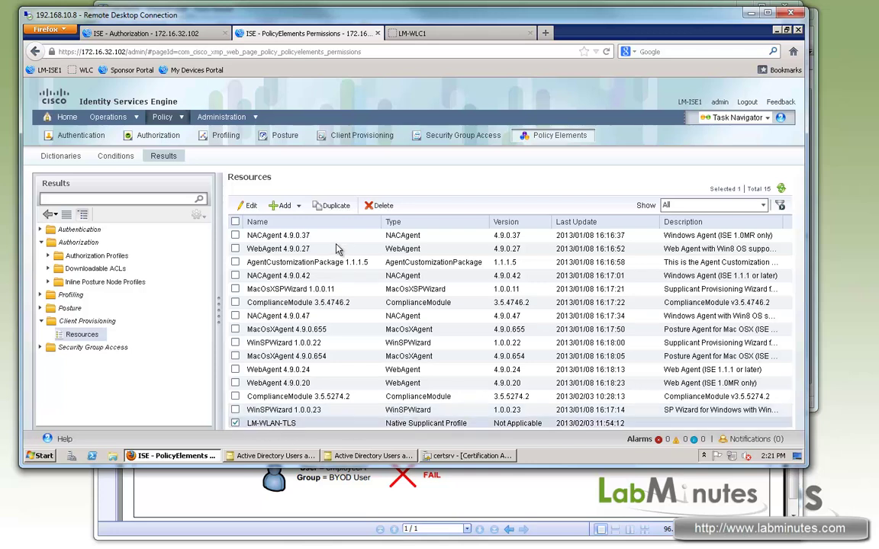
left_click(247, 205)
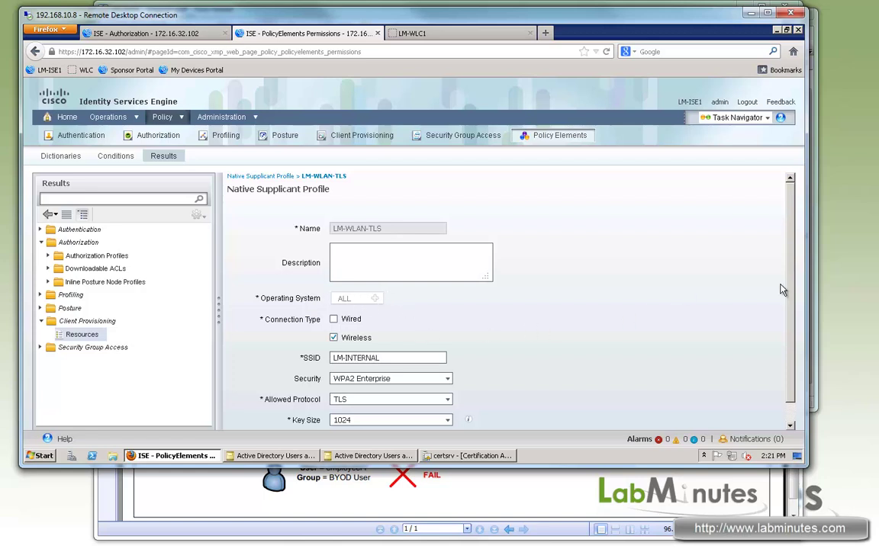
scroll(395, 309, "down", 1)
left_click_drag(397, 339, 316, 342)
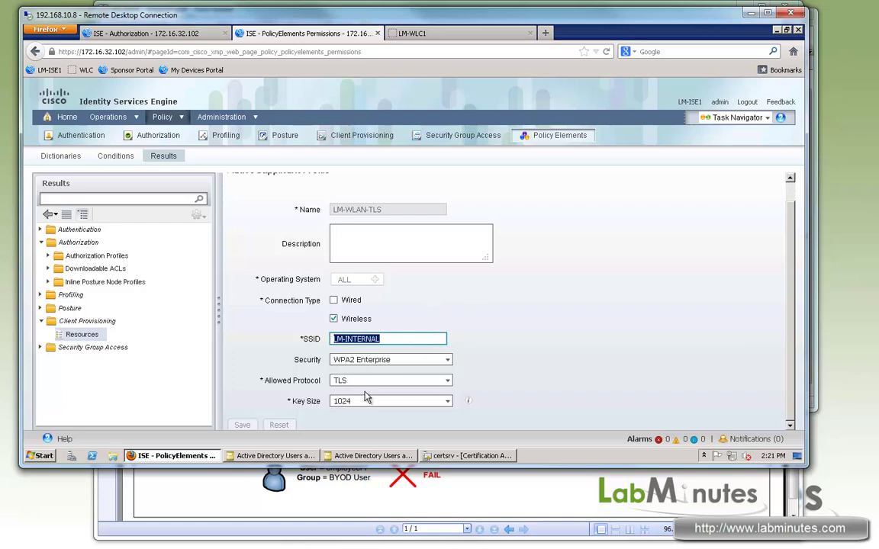
scroll(780, 277, "up", 1)
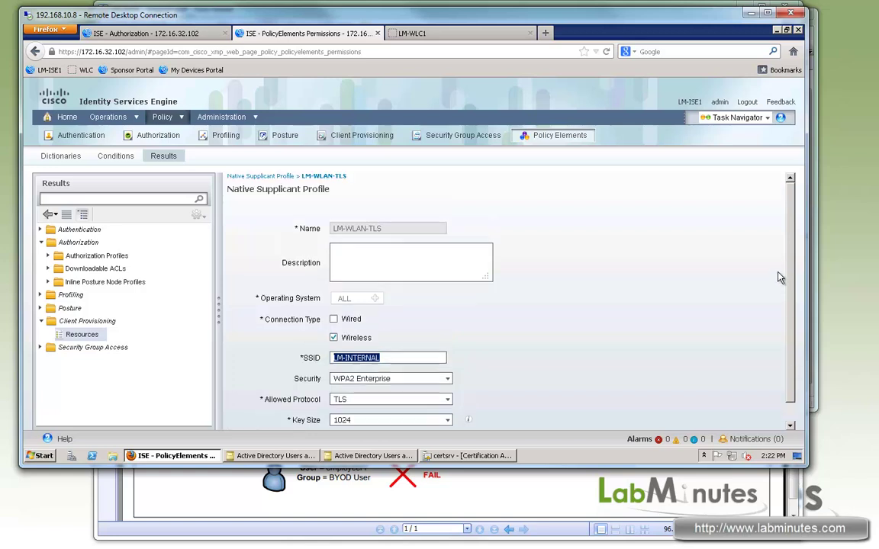
scroll(784, 402, "down", 1)
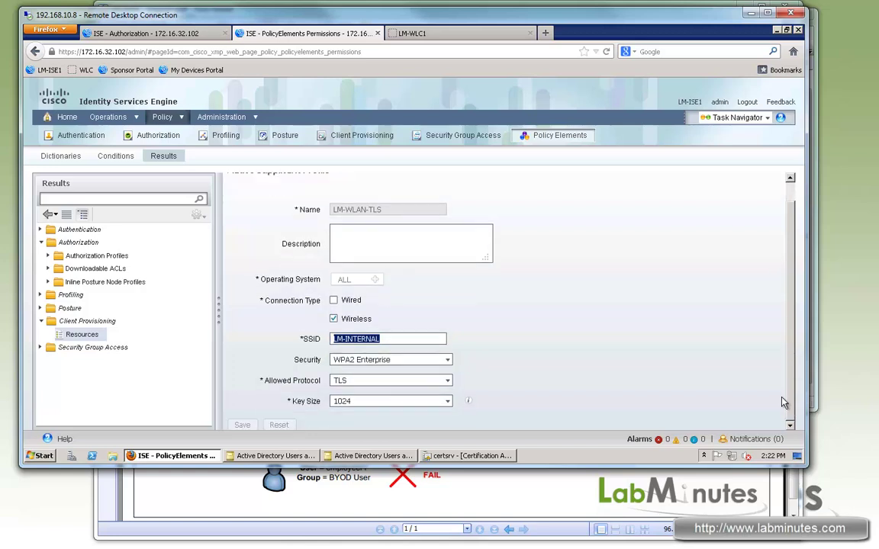
left_click(559, 356)
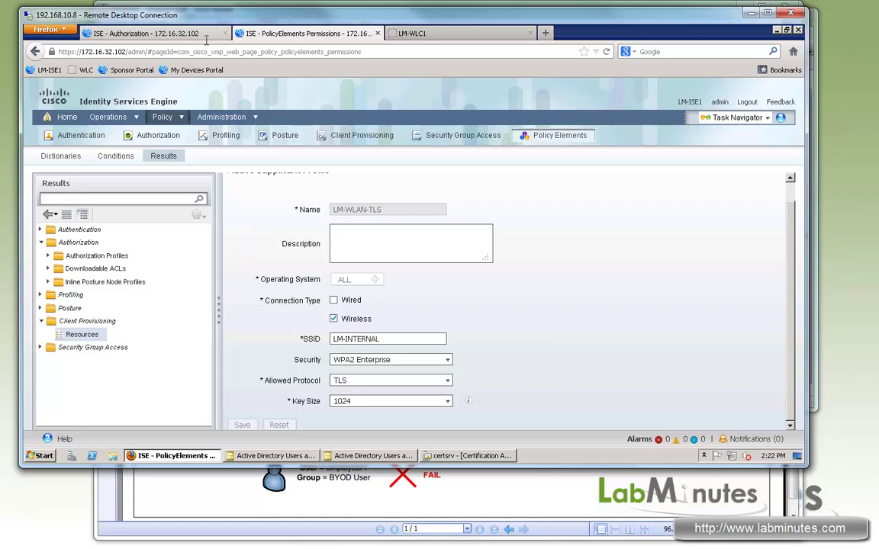
left_click(169, 35)
Open the Client Provisioning Policy, comparing it briefly with the LM-WLAN-TLS profile.
left_click(353, 136)
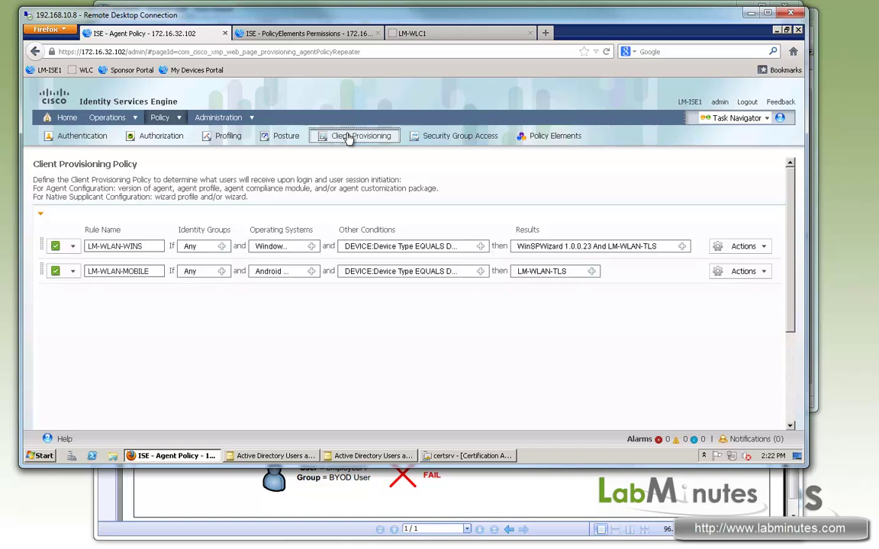
key("ctrl+Tab")
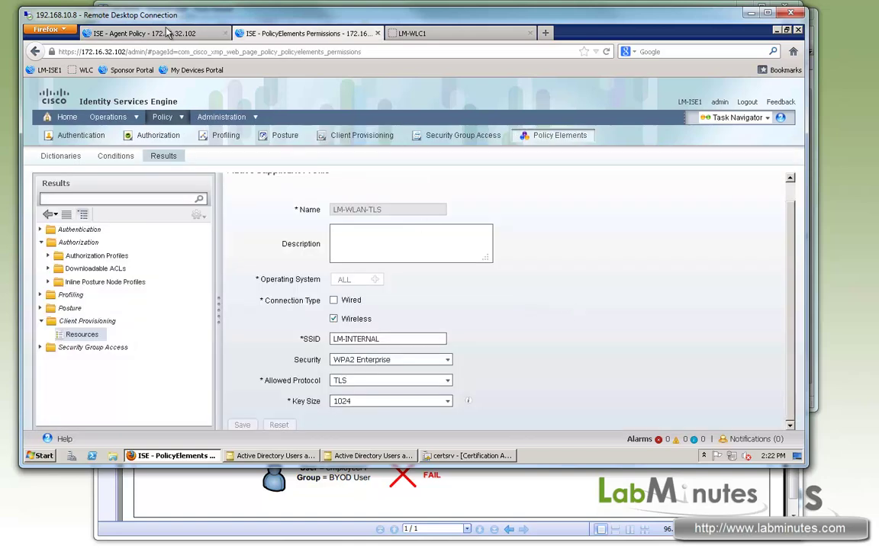
key("ctrl+shift+Tab")
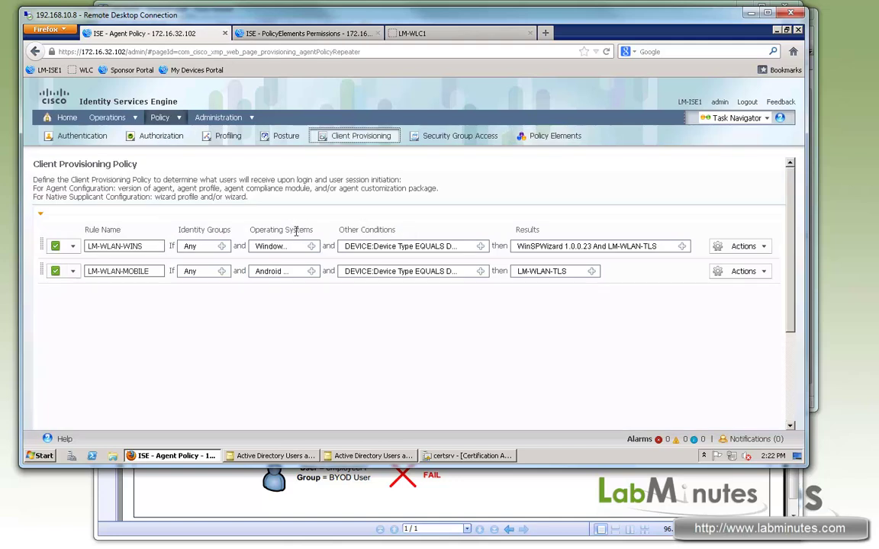
Inspect LM-WLAN-WINS: Windows All, device type condition, WinSPWizard 1.0.0.23 with LM-WLAN-TLS result.
left_click(90, 247)
left_click(311, 246)
triple_click(320, 272)
left_click(481, 246)
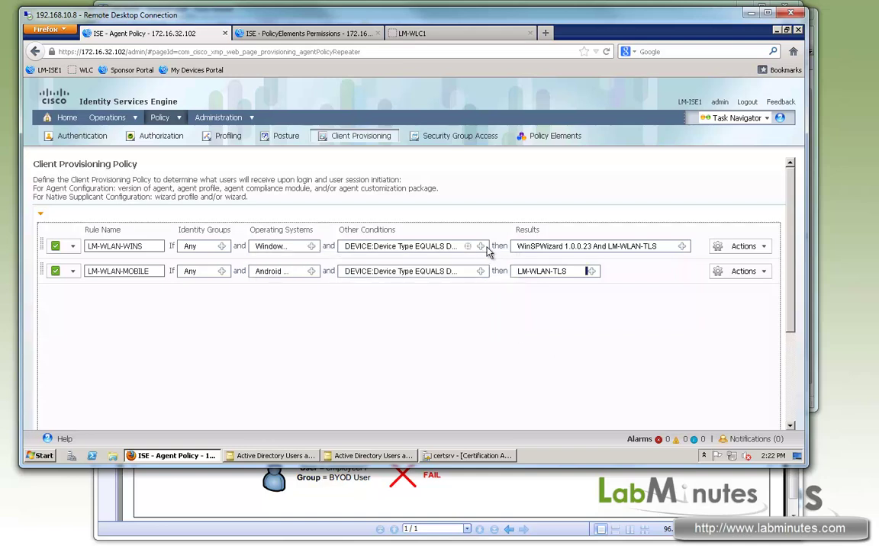
left_click(546, 279)
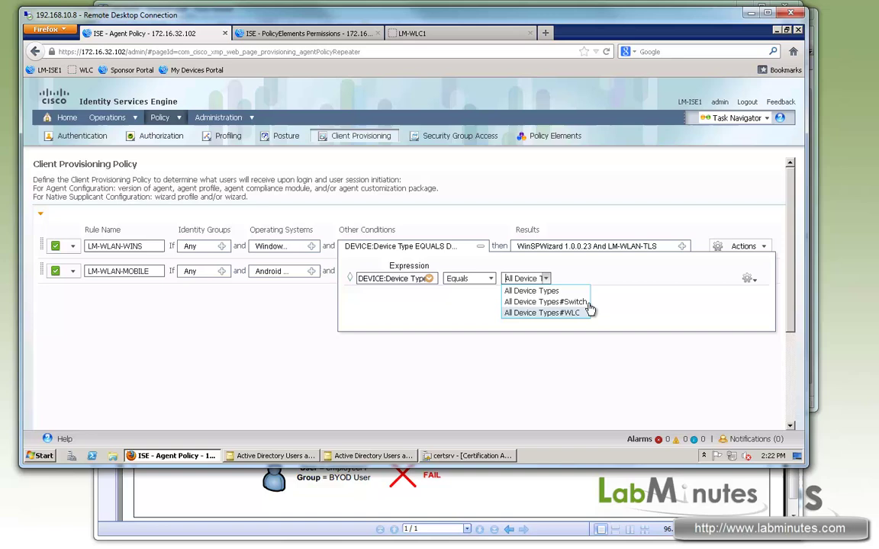
left_click(648, 217)
left_click(681, 245)
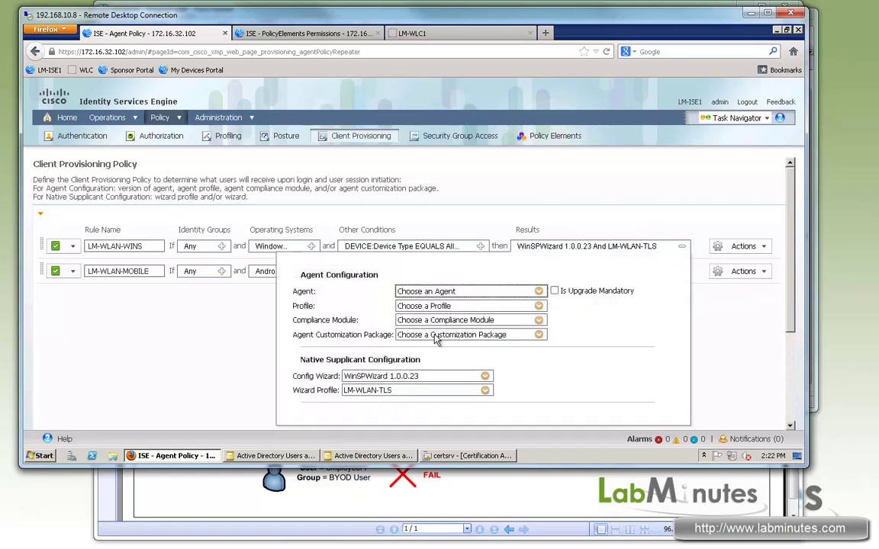
left_click(431, 376)
left_click(385, 378)
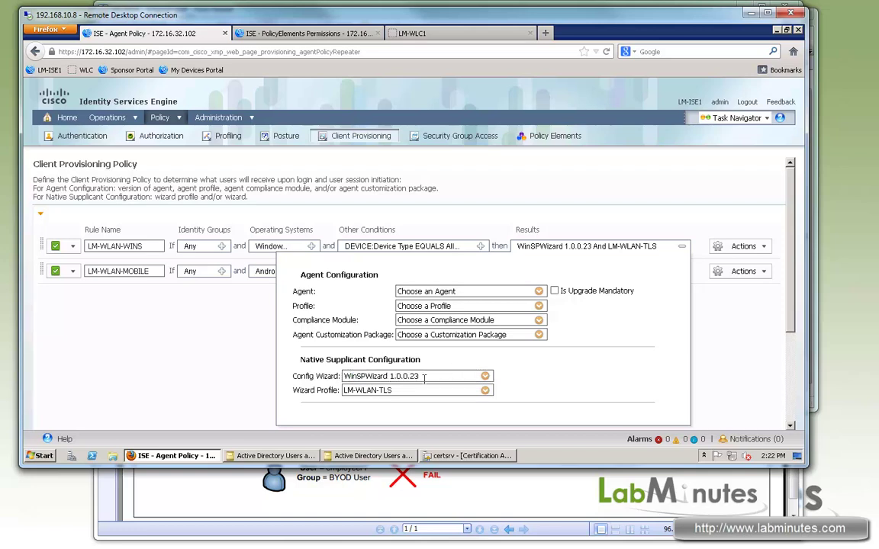
left_click(400, 393)
left_click(400, 391)
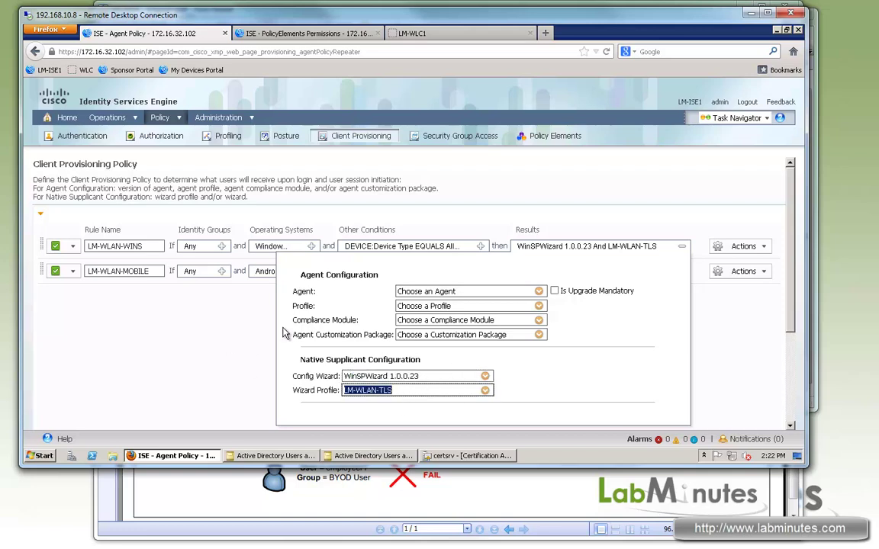
left_click(229, 309)
Inspect LM-WLAN-MOBILE: Android and Apple iOS All operating systems, returning LM-WLAN-TLS.
left_click_drag(122, 272, 150, 272)
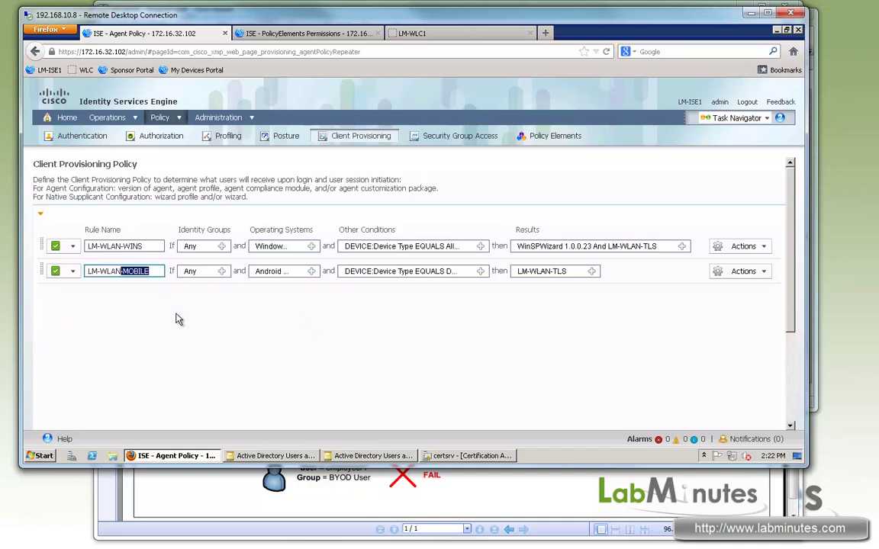
left_click(312, 272)
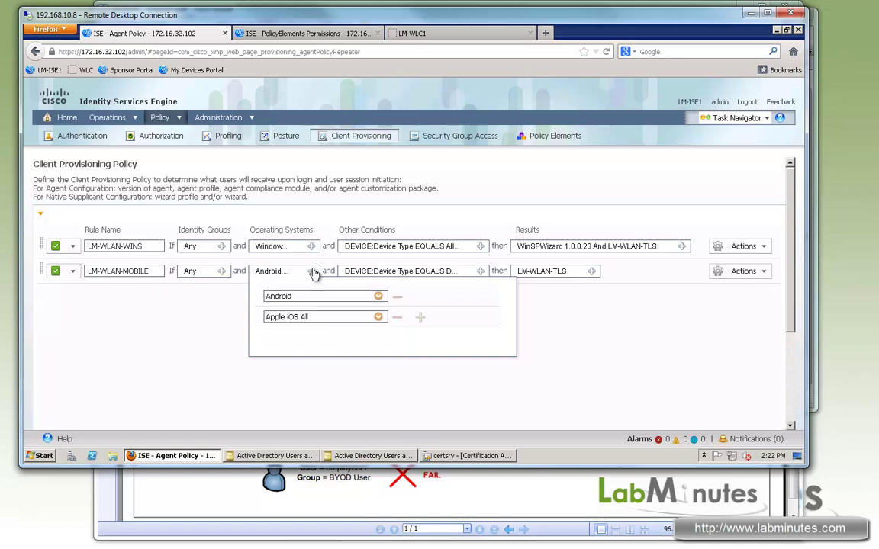
left_click(298, 296)
left_click(276, 318)
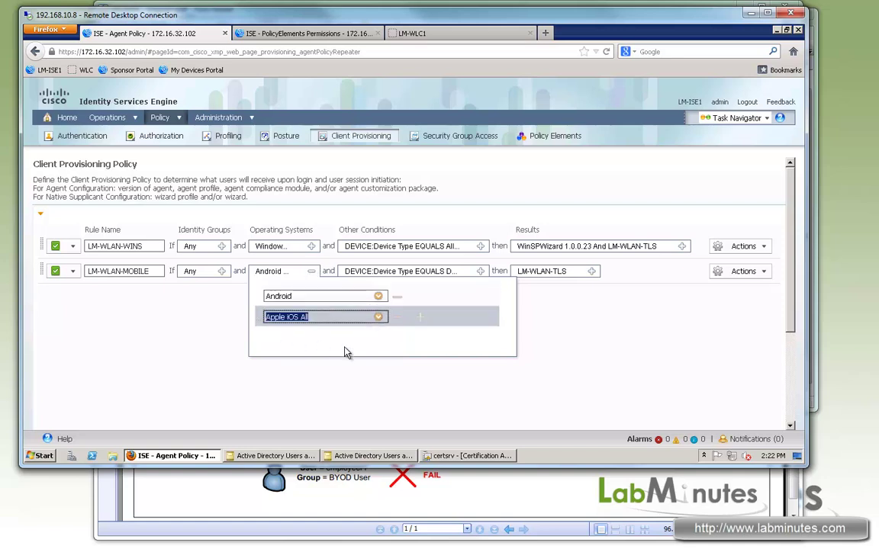
left_click(545, 399)
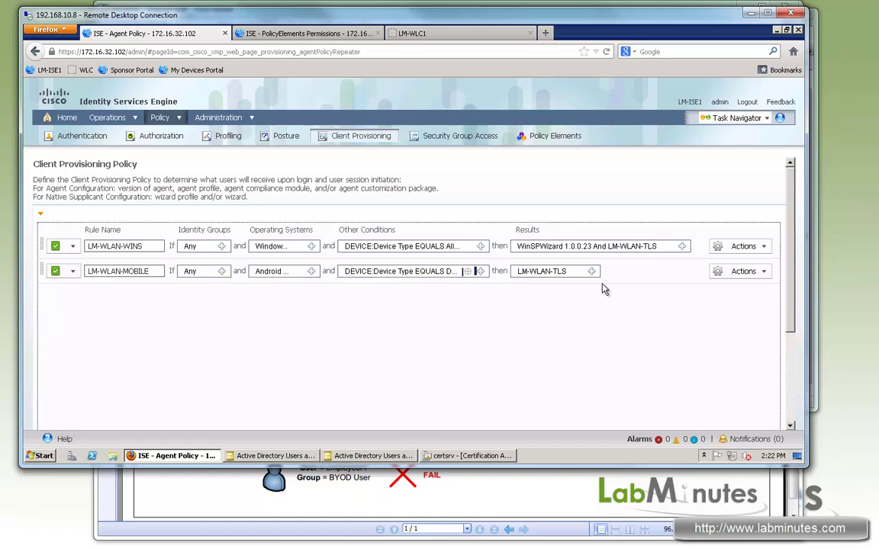
left_click(519, 273)
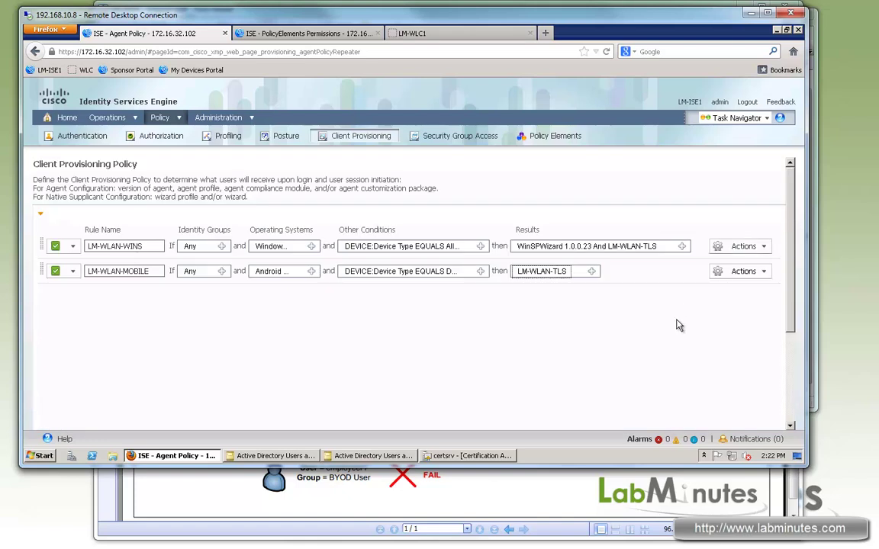
left_click(647, 319)
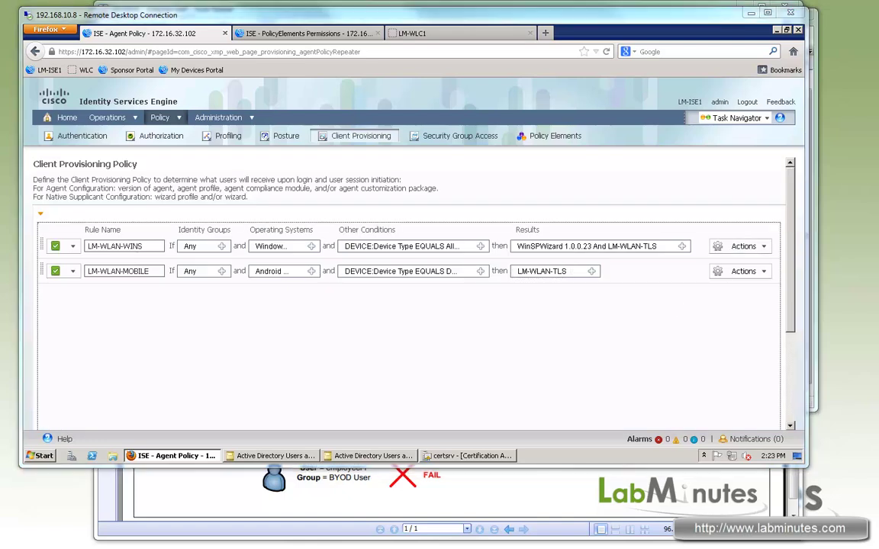